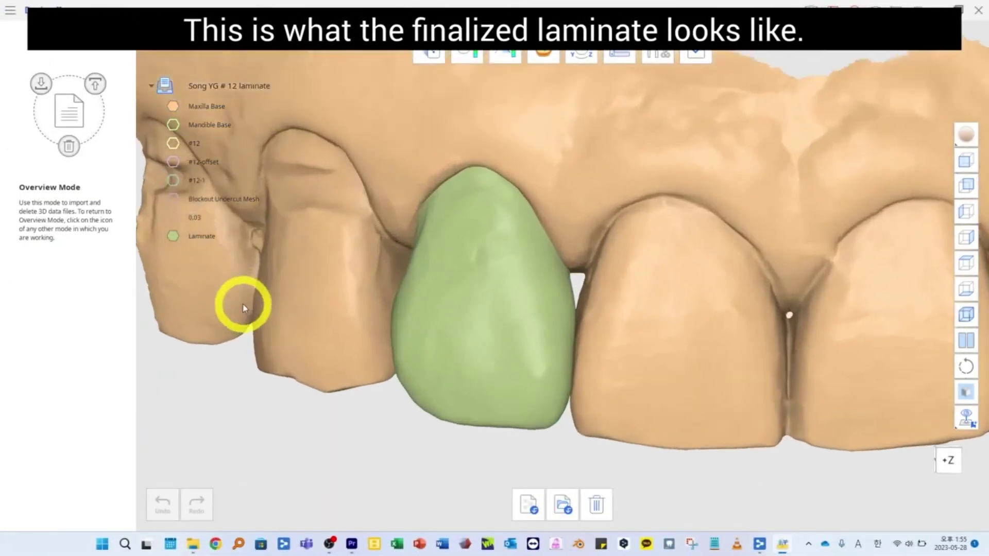
# Examine the finished laminate over tooth #12 from the front and the biting edge with varying Laminate transparency
pyautogui.moveTo(210, 237)
pyautogui.moveTo(235, 237); pyautogui.dragTo(182, 238)
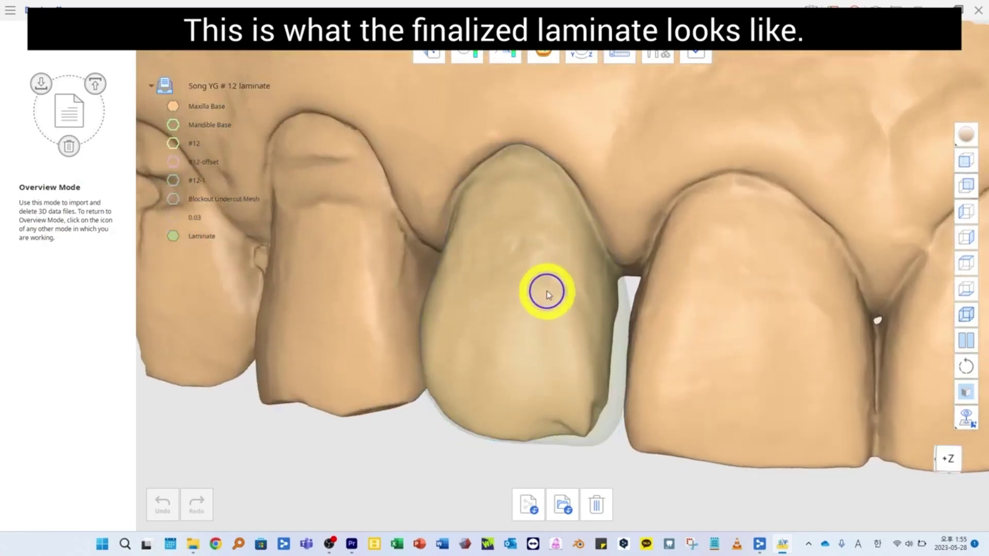
pyautogui.moveTo(548, 291); pyautogui.dragTo(624, 169, button='right')
pyautogui.moveTo(198, 242)
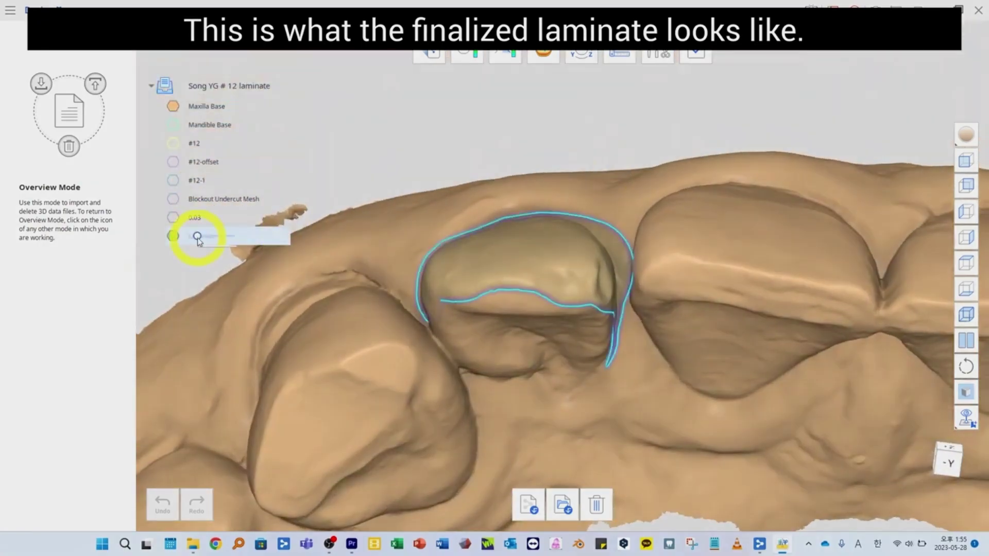
pyautogui.moveTo(198, 236); pyautogui.dragTo(221, 234)
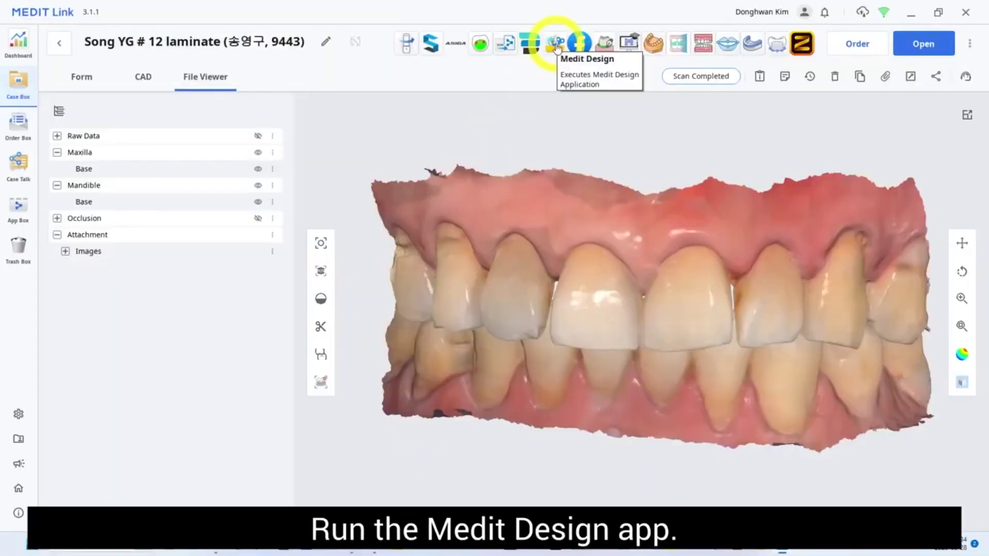
# Launch Medit Design and import the Maxilla Base and Mandible Base scans of the #12 laminate case
pyautogui.click(555, 60)
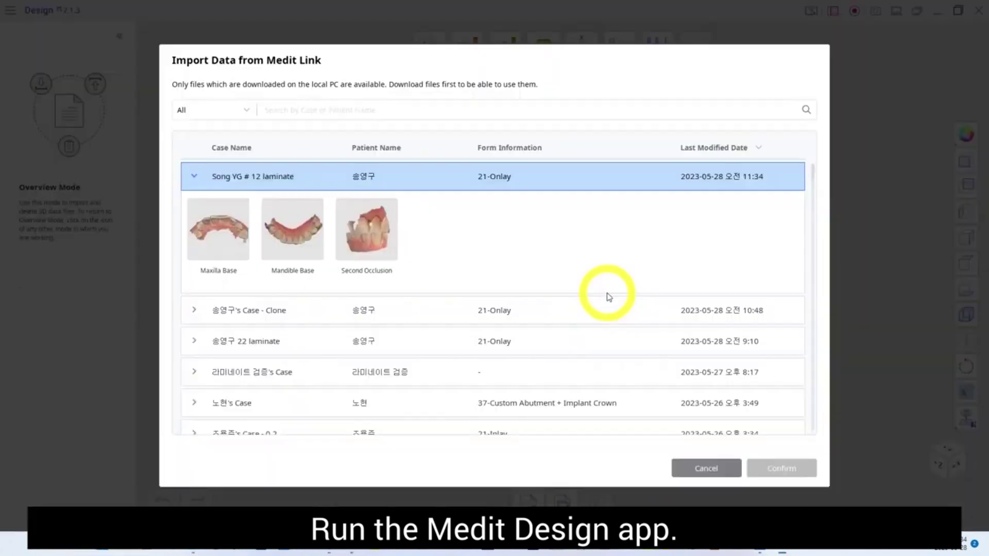
pyautogui.click(287, 243)
pyautogui.click(218, 229)
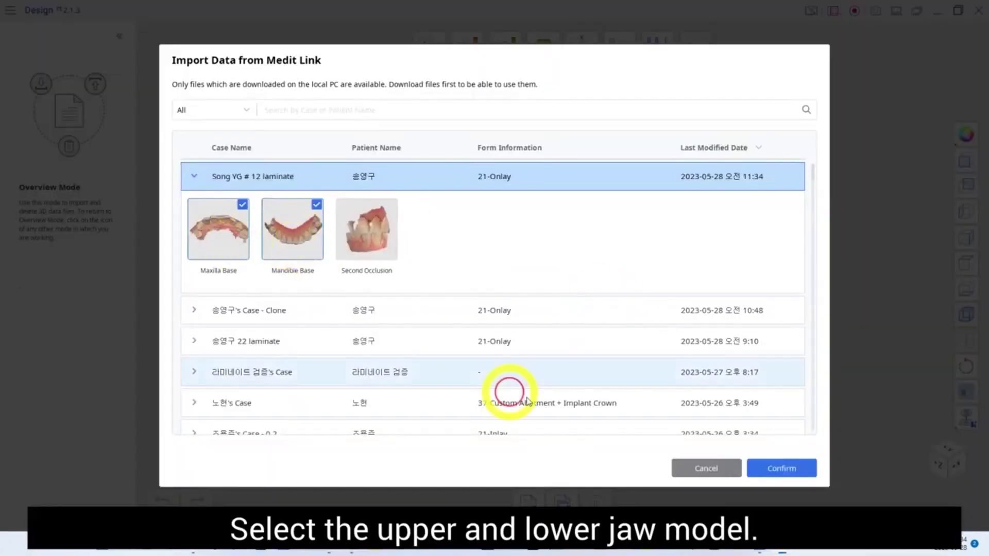
pyautogui.click(792, 470)
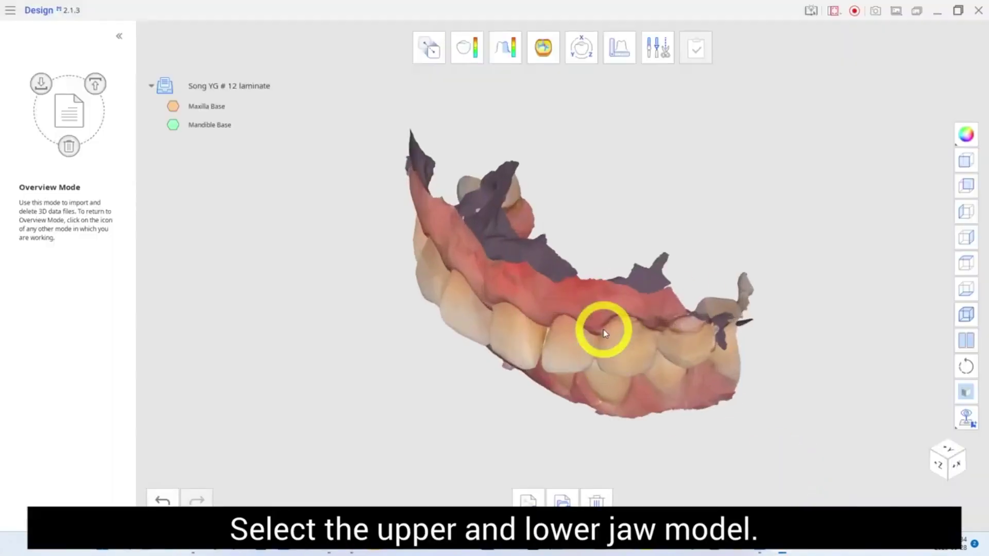
pyautogui.moveTo(600, 329); pyautogui.dragTo(664, 289, button='right')
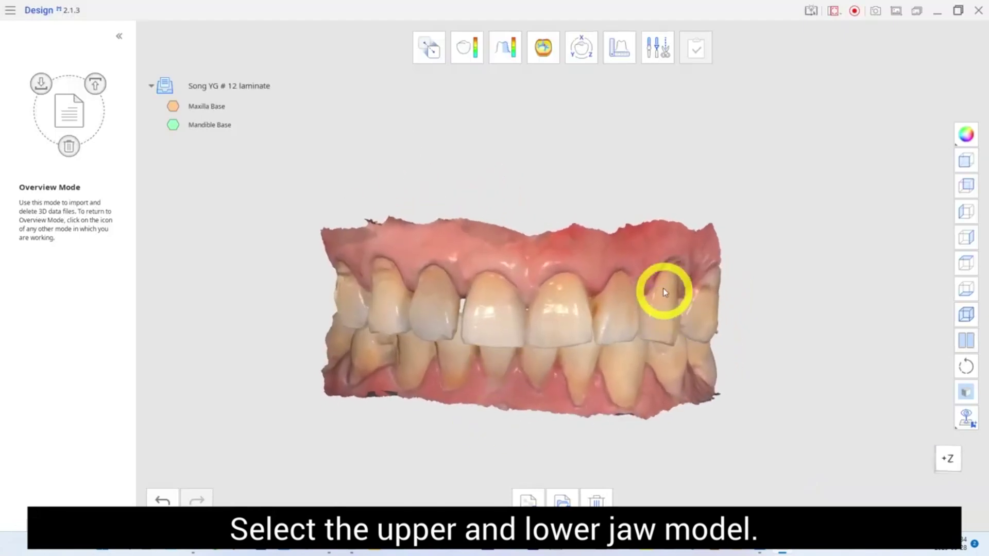
# Hide the Mandible Base and select tooth #12 for duplication with Smart Single Tooth Selection
pyautogui.click(655, 60)
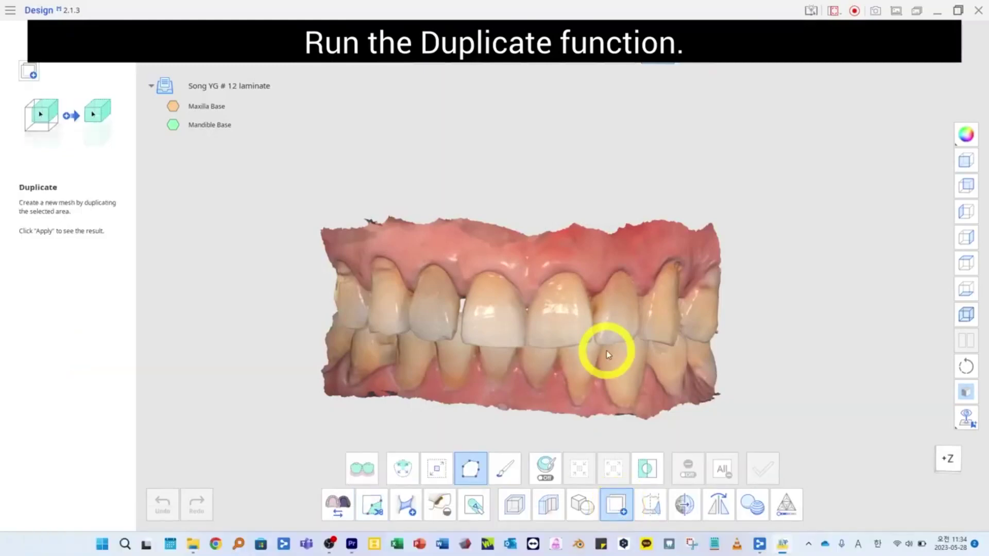
pyautogui.click(173, 125)
pyautogui.moveTo(585, 342); pyautogui.dragTo(589, 183, button='right')
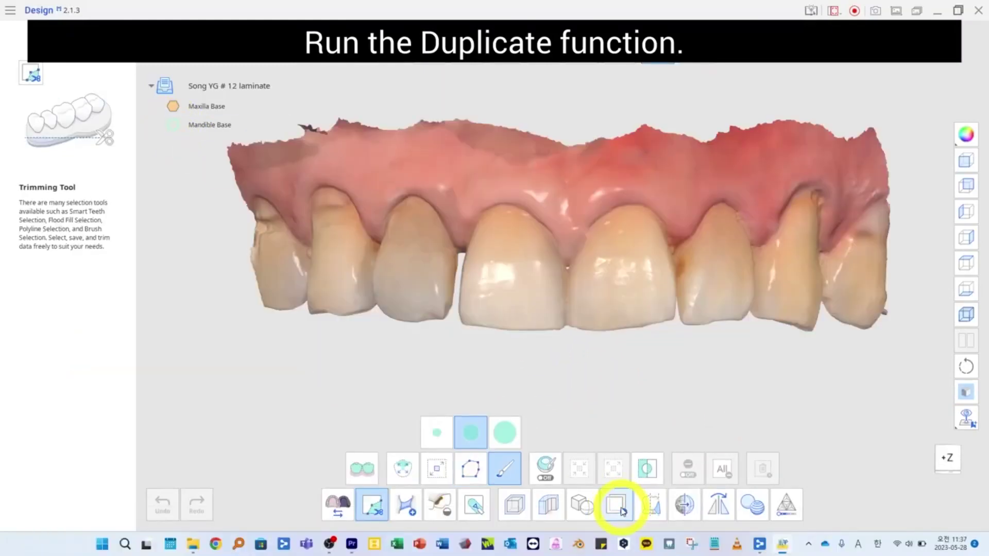
pyautogui.click(621, 509)
pyautogui.click(402, 467)
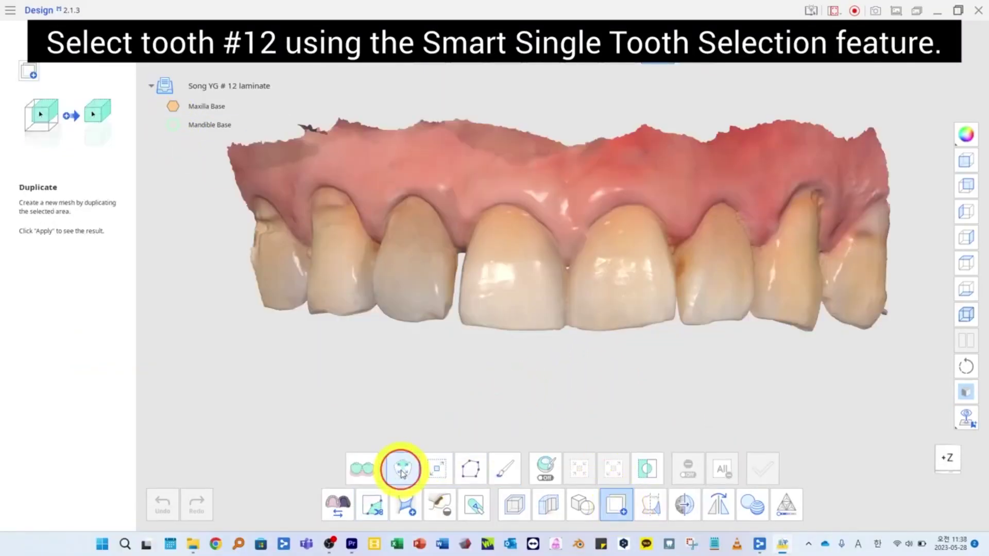
pyautogui.moveTo(490, 371); pyautogui.dragTo(574, 177, button='right')
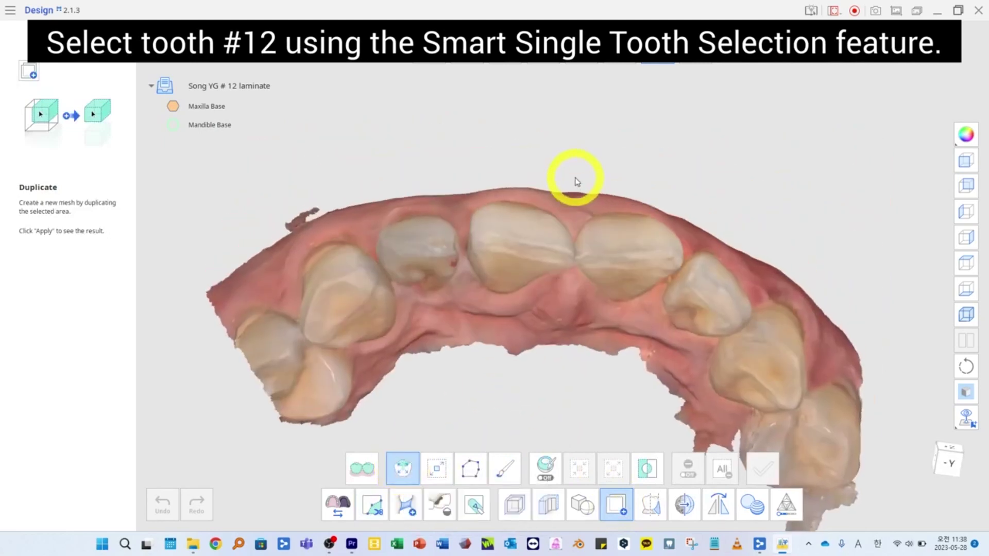
pyautogui.click(424, 251)
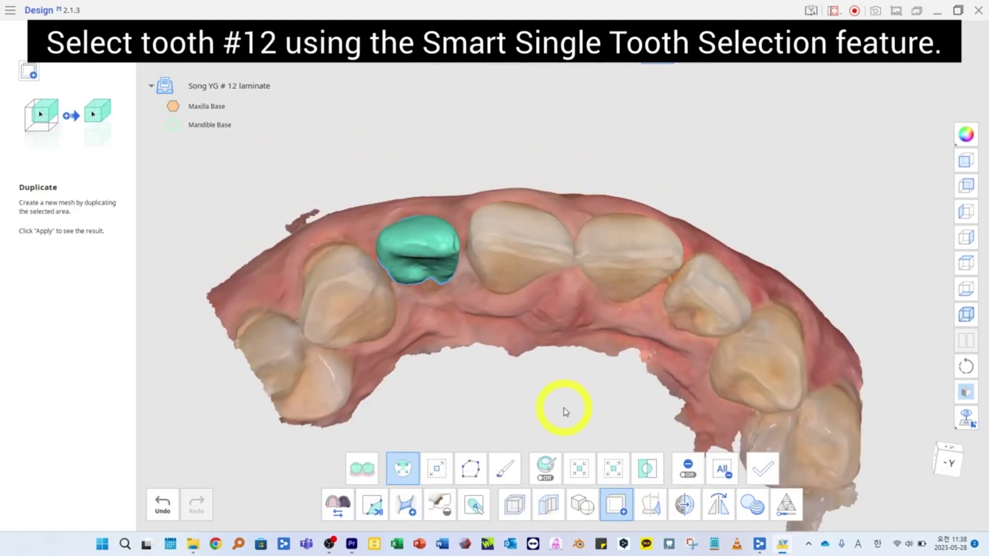
# Extend the tooth #12 selection with the brush along its inner and outer gum margins
pyautogui.click(505, 468)
pyautogui.scroll(5, 453, 188)
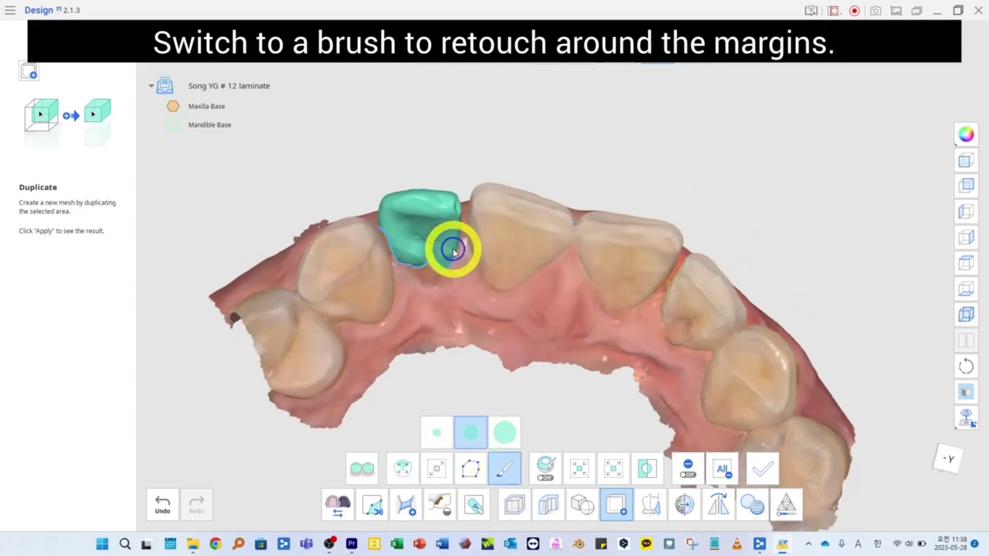
pyautogui.scroll(4, 413, 247)
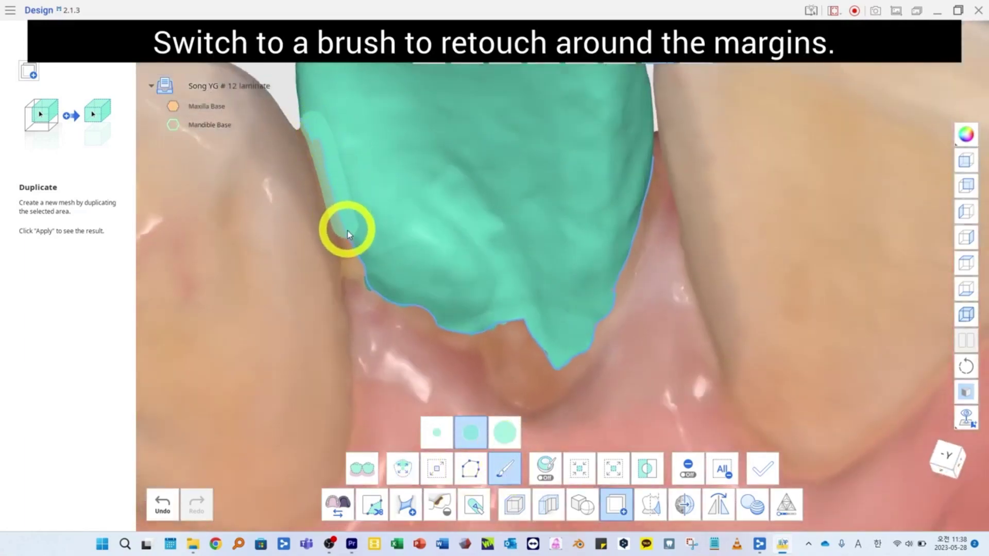
pyautogui.moveTo(453, 329)
pyautogui.mouseDown()
pyautogui.moveTo(531, 393)
pyautogui.moveTo(589, 323)
pyautogui.moveTo(572, 300)
pyautogui.moveTo(492, 331)
pyautogui.mouseUp()
pyautogui.scroll(-5, 492, 331)
pyautogui.moveTo(591, 315); pyautogui.dragTo(600, 412, button='right')
pyautogui.scroll(5, 610, 125)
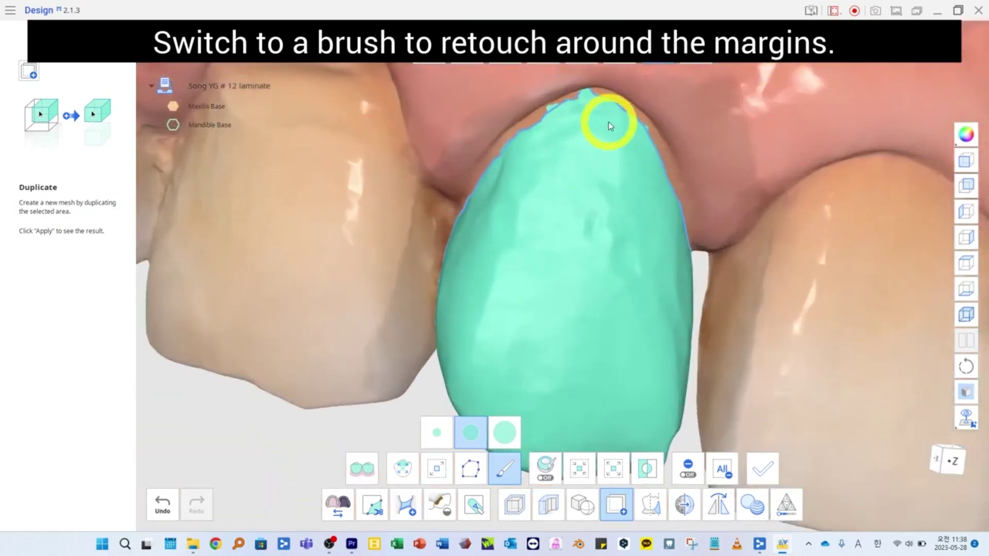
pyautogui.moveTo(567, 108)
pyautogui.mouseDown()
pyautogui.moveTo(476, 188)
pyautogui.moveTo(576, 122)
pyautogui.moveTo(683, 174)
pyautogui.moveTo(721, 248)
pyautogui.mouseUp()
pyautogui.moveTo(598, 304); pyautogui.dragTo(713, 305, button='right')
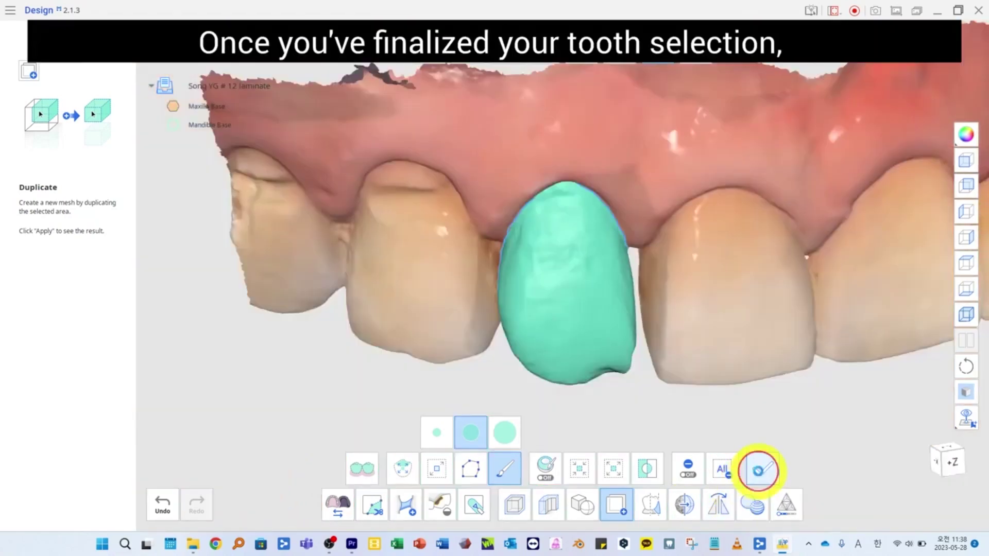
# Duplicate the selected tooth twice, naming the meshes #12 and #12-1
pyautogui.click(761, 468)
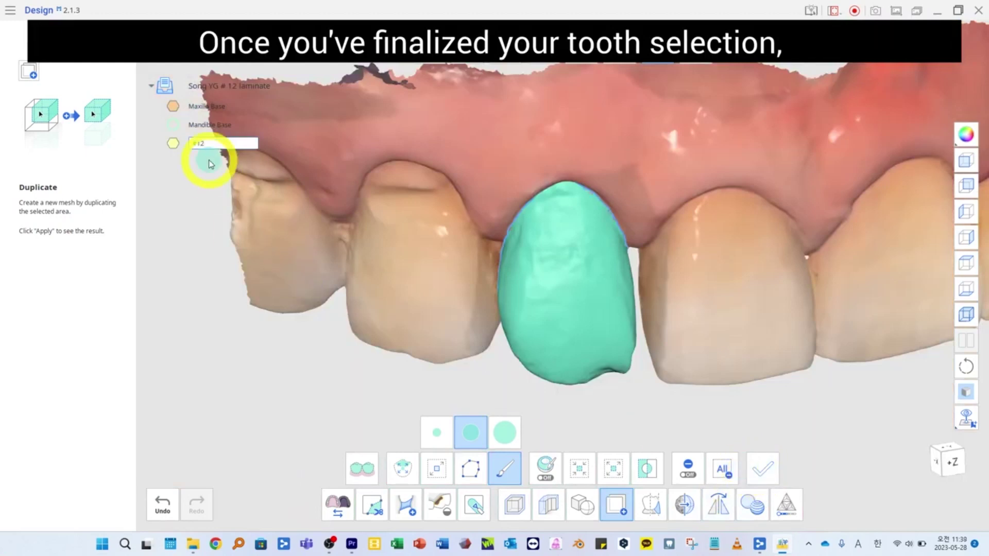
pyautogui.press('Return')
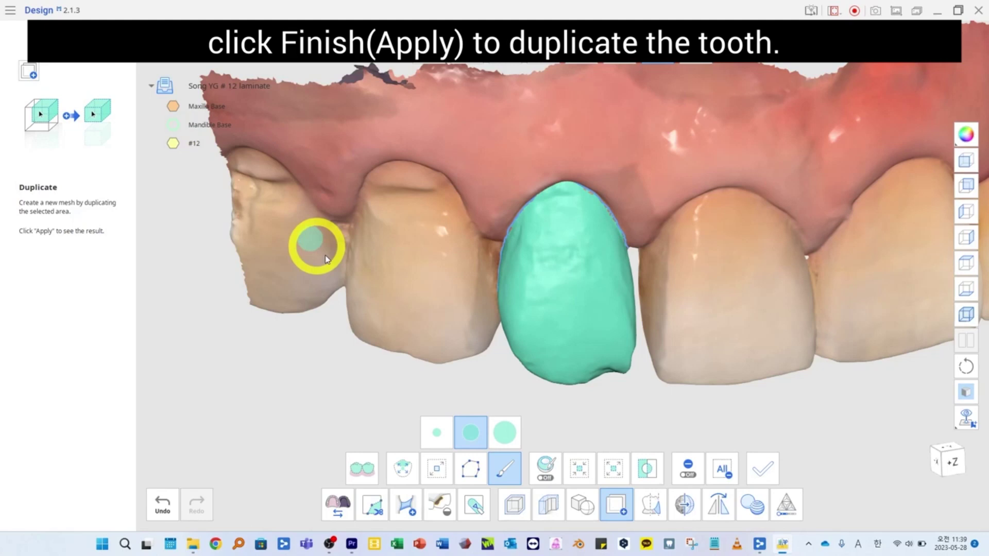
pyautogui.click(764, 471)
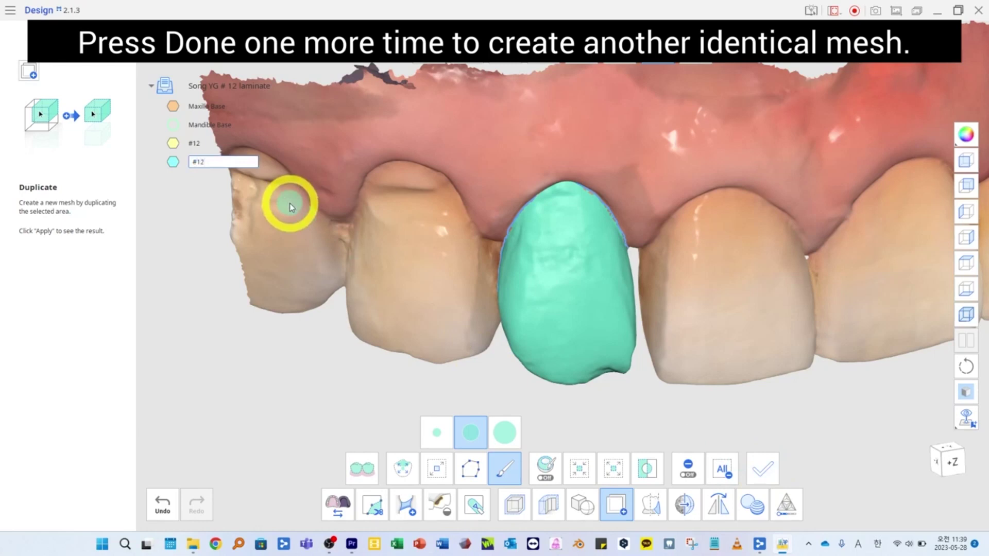
pyautogui.press('Return')
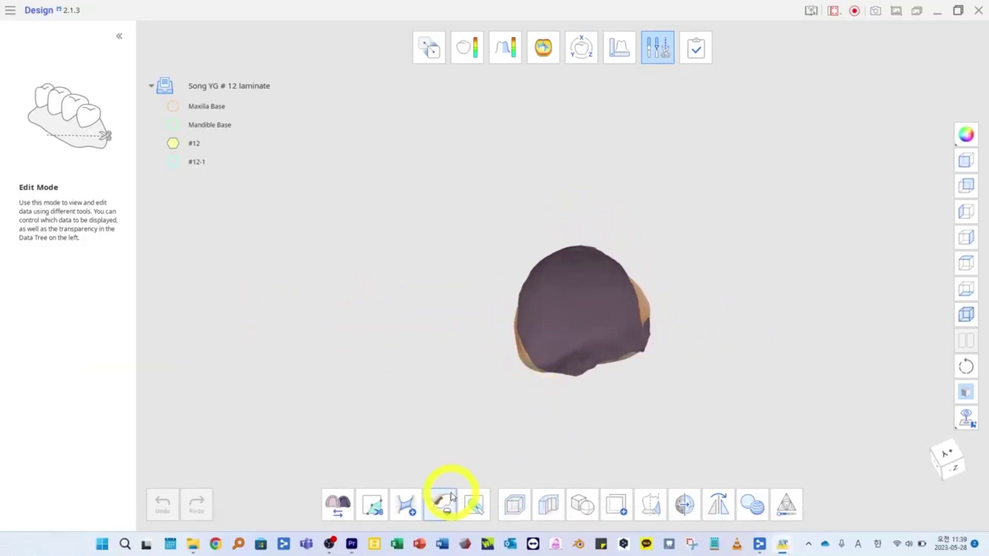
# Try to close the open base of the #12 mesh with Fill Holes at a maximum perimeter of 50 mm
pyautogui.click(447, 511)
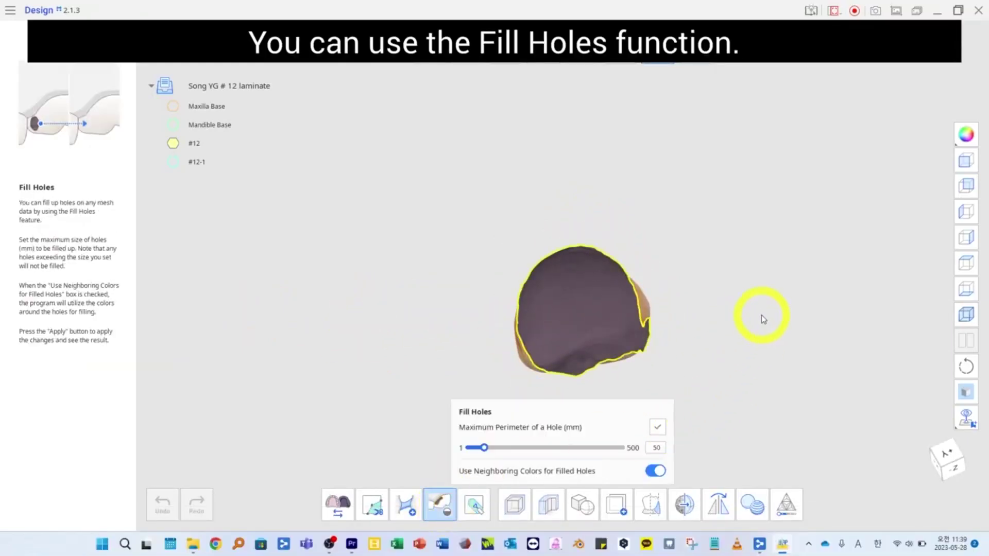
pyautogui.moveTo(762, 316); pyautogui.dragTo(684, 419, button='right')
pyautogui.click(657, 428)
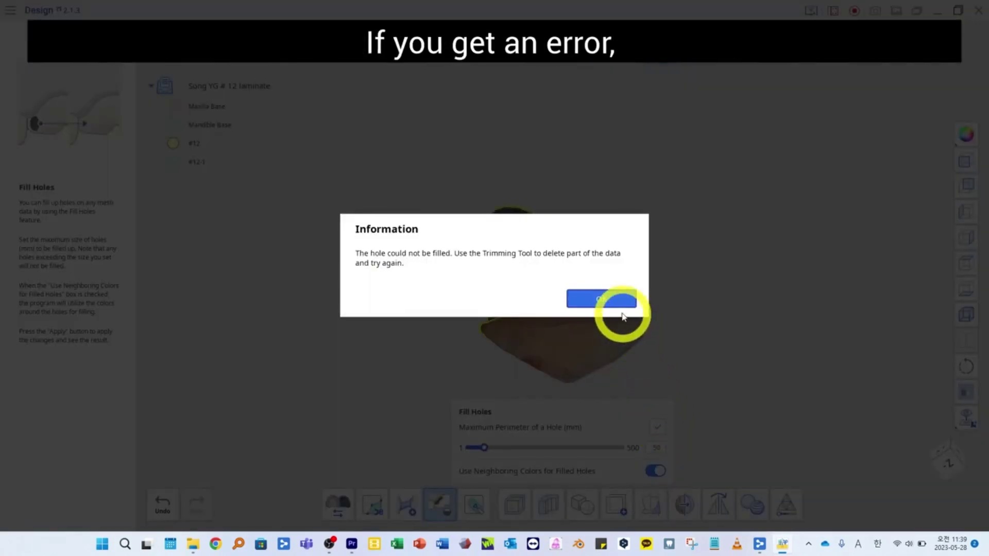
pyautogui.click(612, 298)
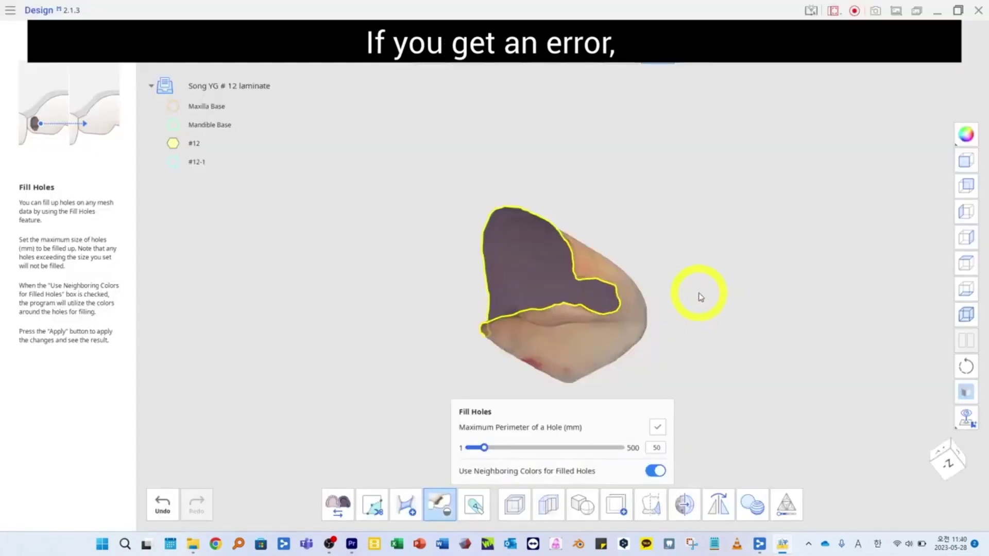
# Bridge the narrow side notch of the #12 mesh opening to separate it from the main hole
pyautogui.click(406, 505)
pyautogui.scroll(5, 576, 314)
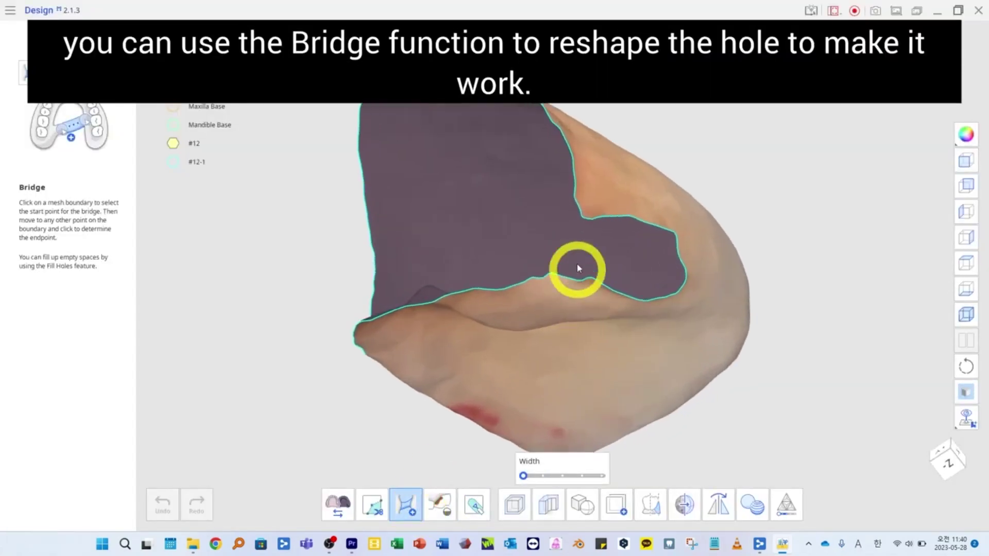
pyautogui.click(584, 219)
pyautogui.click(560, 280)
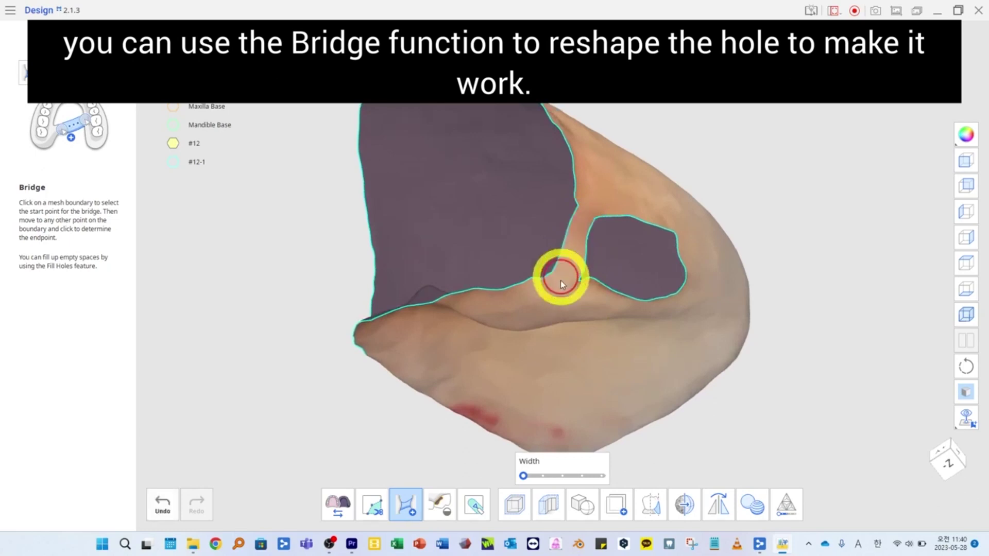
pyautogui.moveTo(561, 280); pyautogui.dragTo(862, 309, button='right')
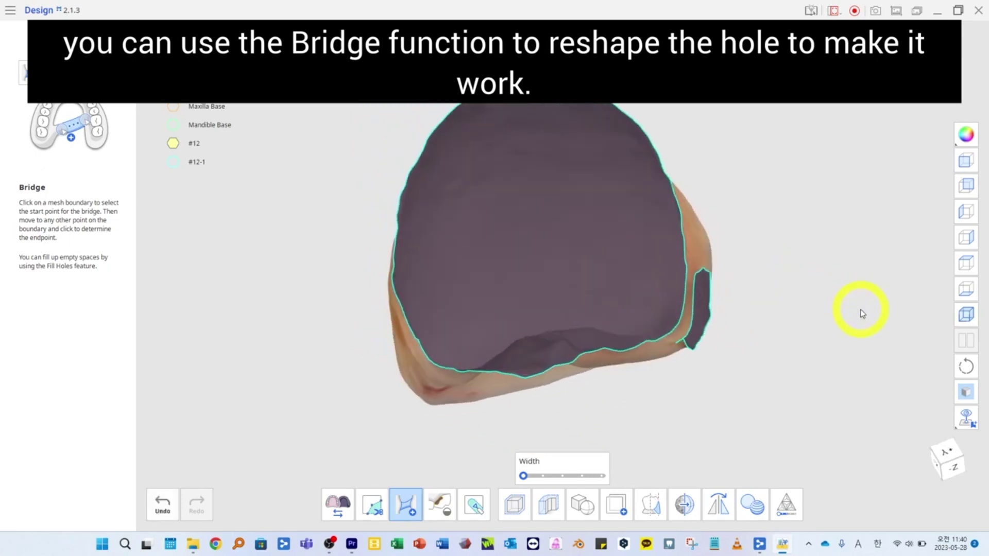
# Run Fill Holes on the bridged #12 mesh at 50 mm, then raise the maximum hole perimeter to 500 mm
pyautogui.click(443, 507)
pyautogui.click(656, 428)
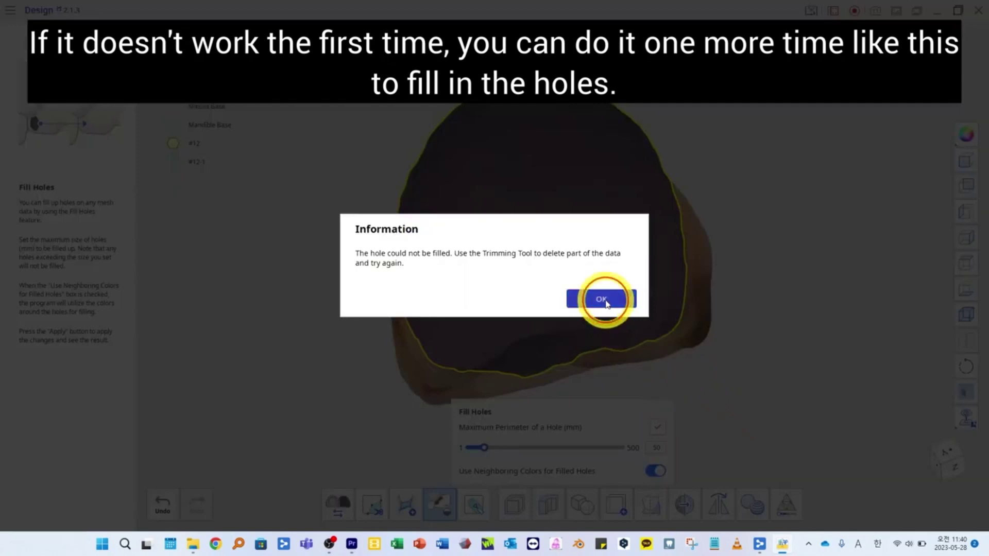
pyautogui.click(601, 298)
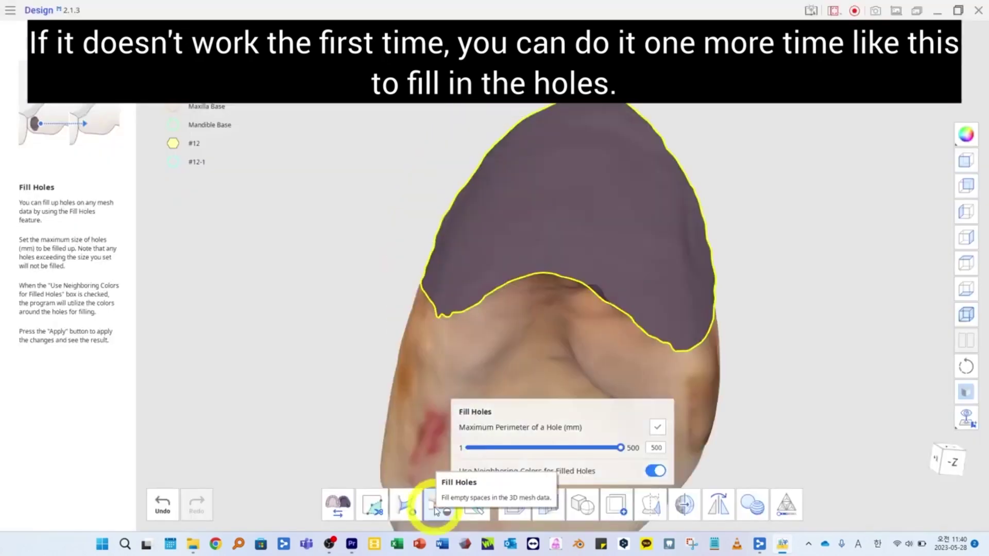
# Build crossing bridges over the large opening of the #12 mesh to divide it into smaller holes
pyautogui.click(407, 508)
pyautogui.moveTo(798, 268); pyautogui.dragTo(830, 381, button='right')
pyautogui.click(652, 151)
pyautogui.click(661, 395)
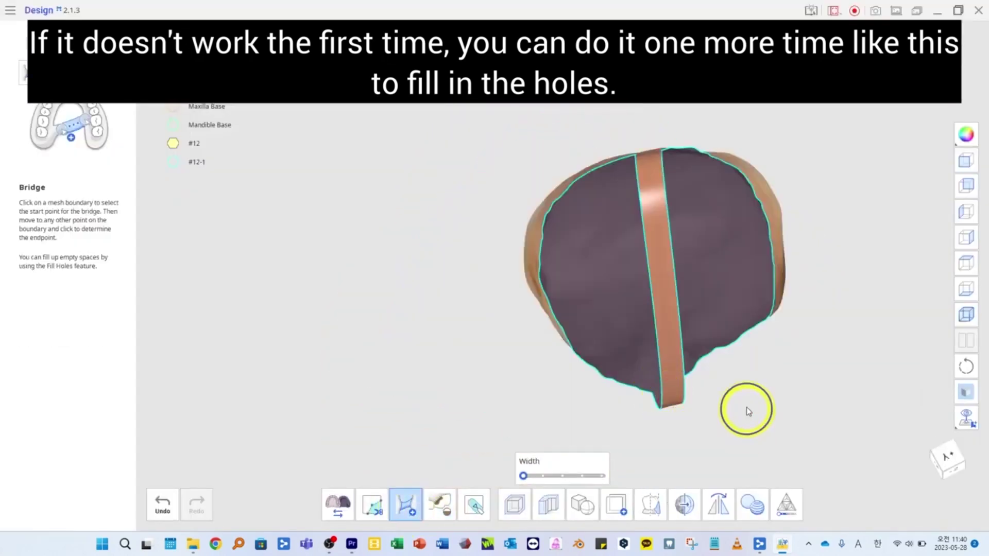
pyautogui.moveTo(746, 410); pyautogui.dragTo(464, 146, button='right')
pyautogui.click(450, 140)
pyautogui.click(578, 230)
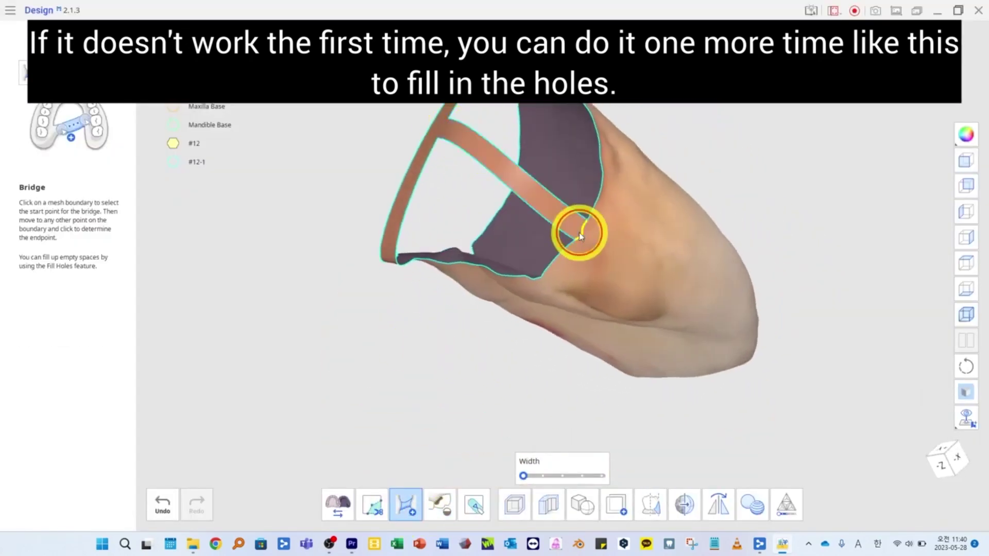
pyautogui.moveTo(579, 232); pyautogui.dragTo(612, 271, button='right')
pyautogui.click(661, 304)
pyautogui.moveTo(661, 304); pyautogui.dragTo(490, 286, button='right')
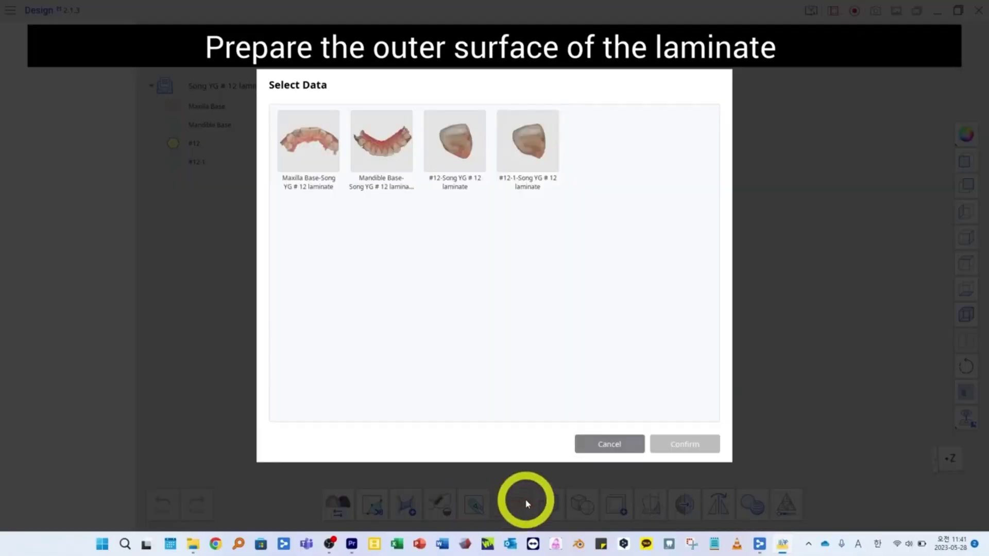
# Create a 0.1 mm offset mesh from the hole-filled #12 mesh
pyautogui.click(455, 140)
pyautogui.click(685, 444)
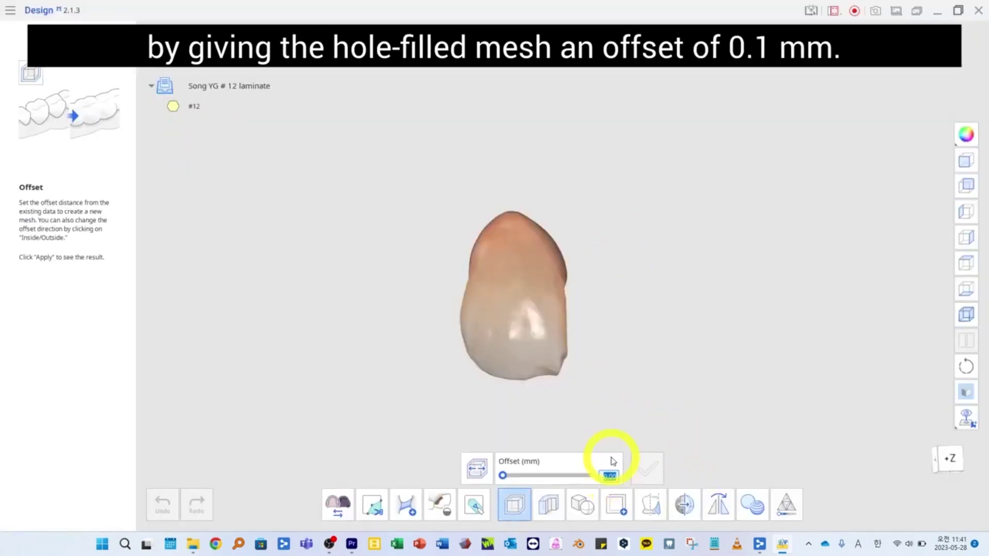
pyautogui.click(648, 468)
pyautogui.moveTo(564, 397); pyautogui.dragTo(538, 370, button='right')
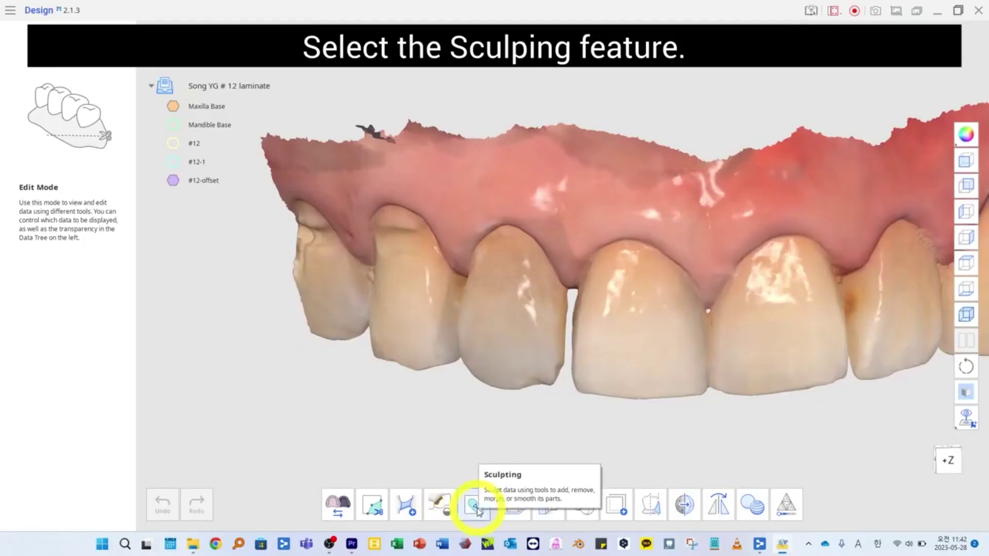
# Start Sculpting and lock the Maxilla Base mesh against deformation
pyautogui.click(475, 506)
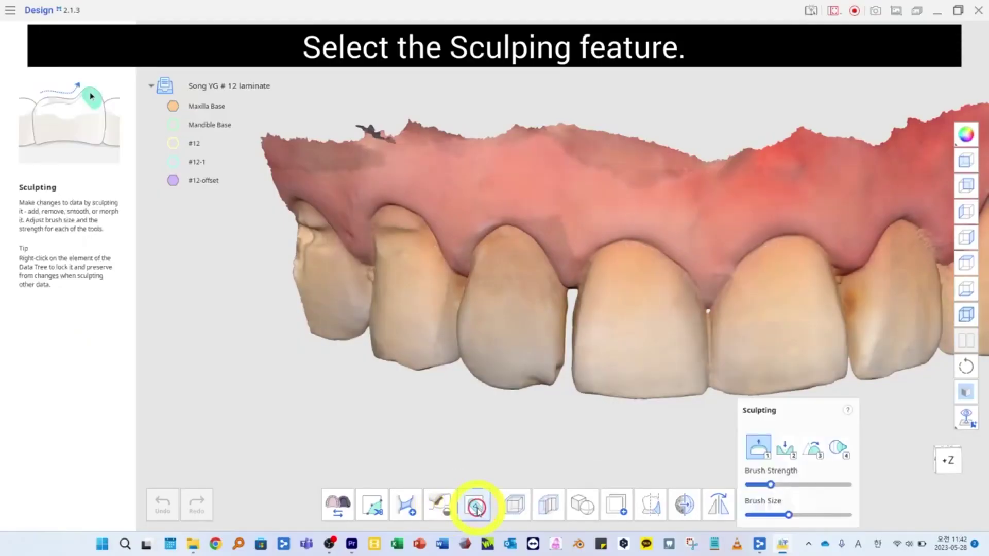
pyautogui.rightClick(207, 110)
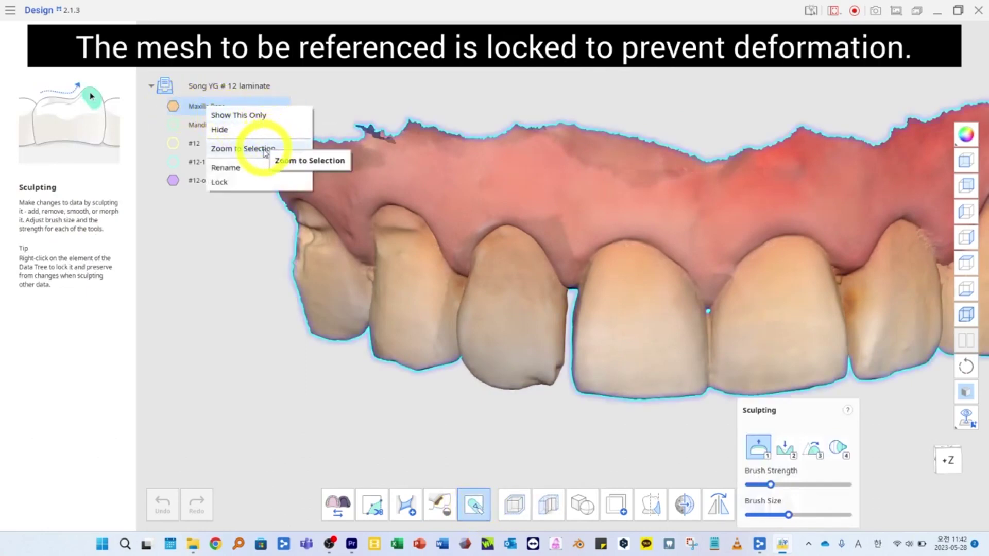
pyautogui.click(220, 183)
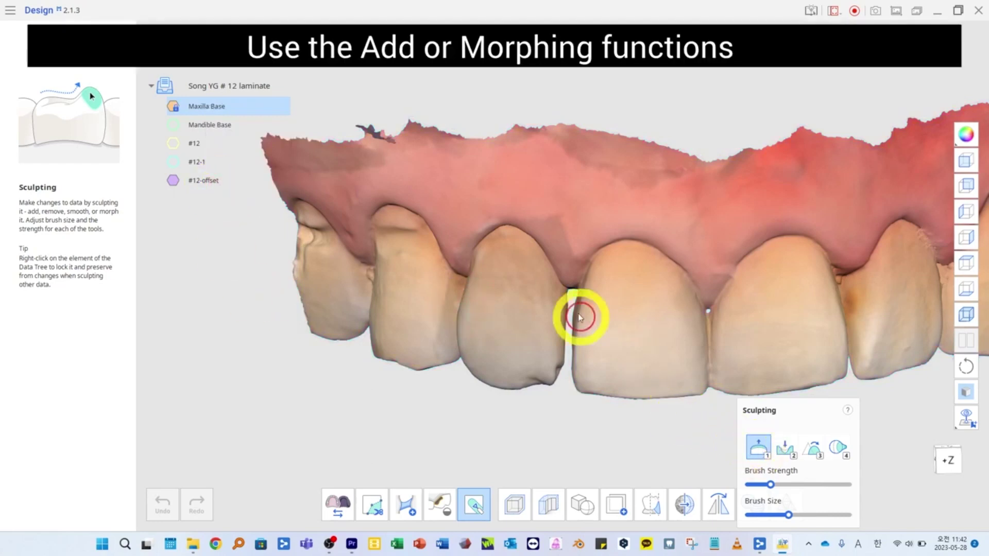
# Build up the chipped incisal corner of the #12-offset mesh using the Add brush at a larger brush size
pyautogui.scroll(3, 566, 314)
pyautogui.moveTo(788, 514); pyautogui.dragTo(805, 515)
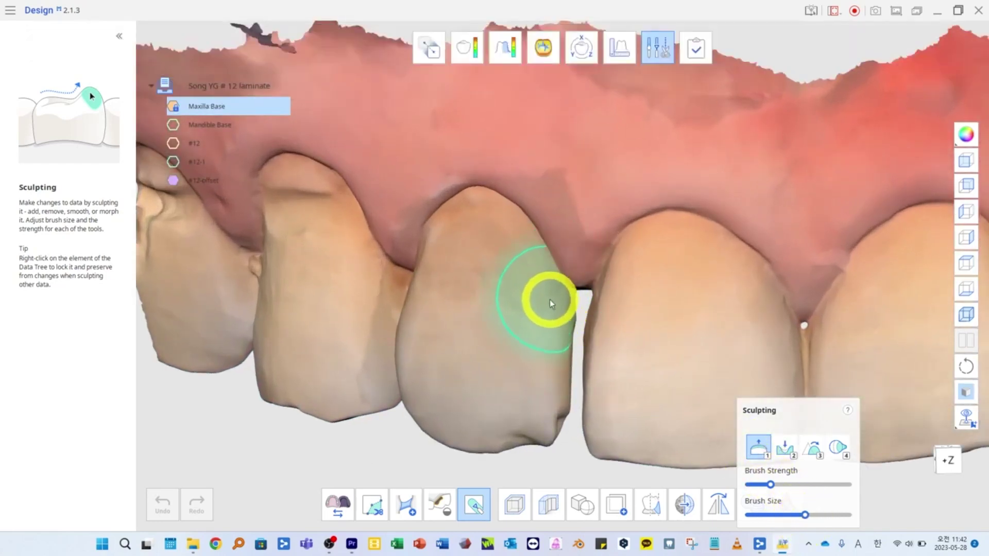
pyautogui.moveTo(568, 397); pyautogui.dragTo(534, 449)
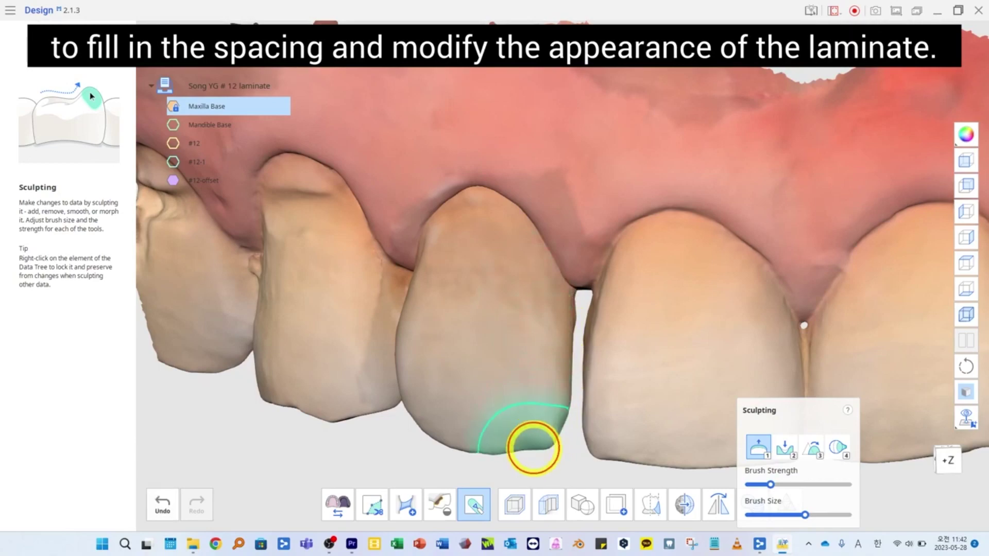
# Morph the side of #12-offset toward the neighbouring central incisor with an enlarged brush to fill the gap between the teeth
pyautogui.moveTo(575, 362); pyautogui.dragTo(573, 271, button='right')
pyautogui.press('4')
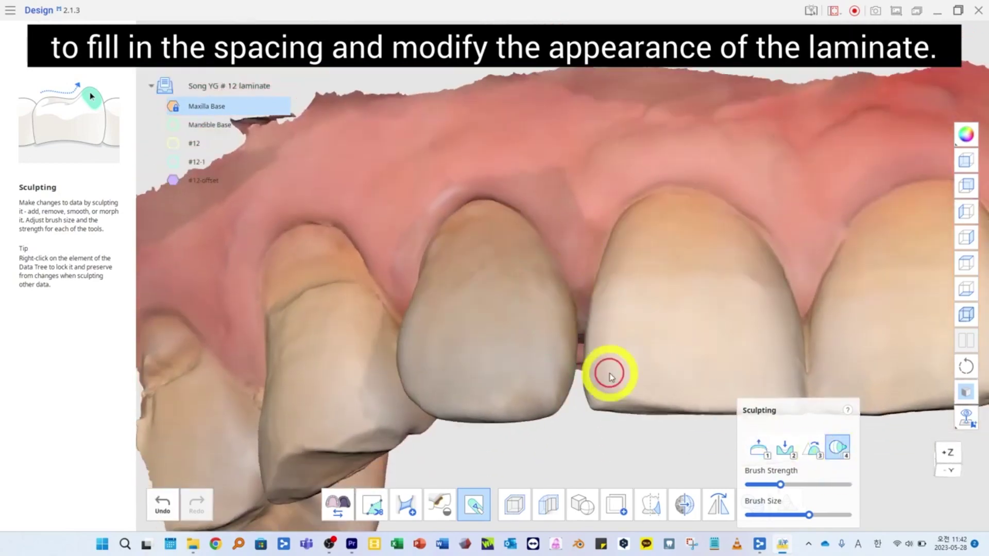
pyautogui.scroll(2, 576, 293)
pyautogui.moveTo(609, 375)
pyautogui.mouseDown(button='right')
pyautogui.moveTo(576, 292)
pyautogui.moveTo(570, 328)
pyautogui.mouseUp(button='right')
pyautogui.moveTo(810, 515); pyautogui.dragTo(820, 515)
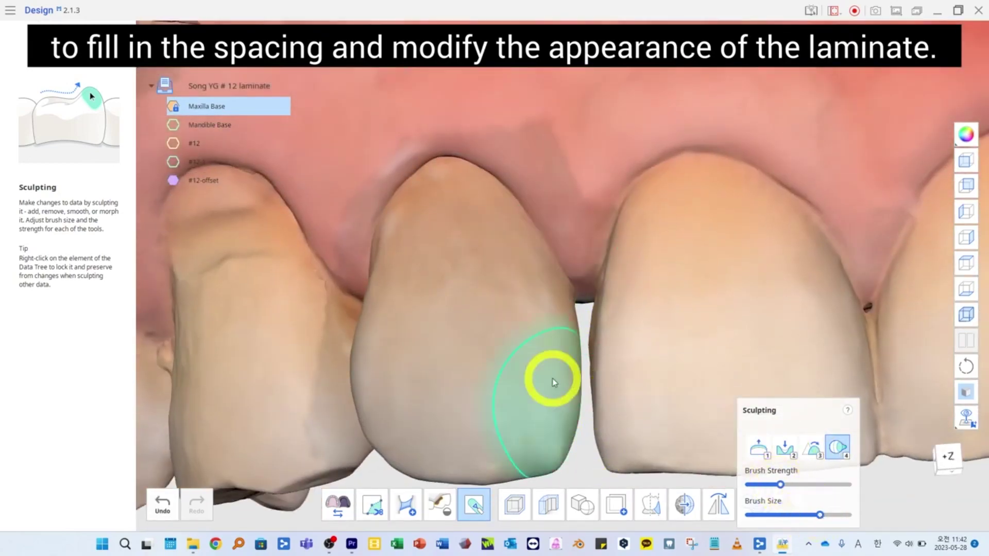
pyautogui.moveTo(563, 328); pyautogui.dragTo(576, 326)
pyautogui.moveTo(581, 391)
pyautogui.mouseDown(button='right')
pyautogui.moveTo(602, 256)
pyautogui.moveTo(582, 217)
pyautogui.mouseUp(button='right')
pyautogui.scroll(2, 582, 216)
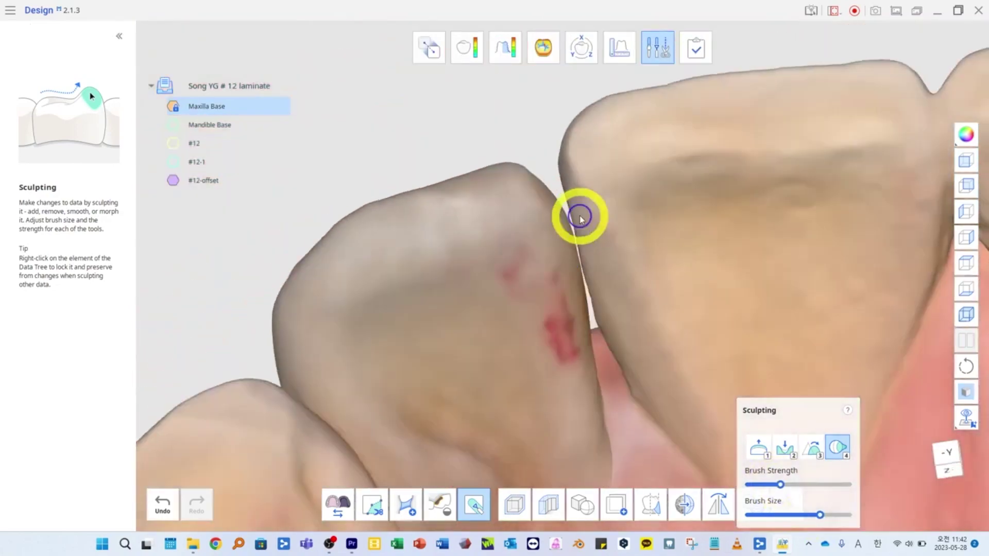
pyautogui.moveTo(592, 177)
pyautogui.mouseDown(button='right')
pyautogui.moveTo(600, 226)
pyautogui.moveTo(584, 365)
pyautogui.mouseUp(button='right')
pyautogui.moveTo(568, 230); pyautogui.dragTo(578, 230)
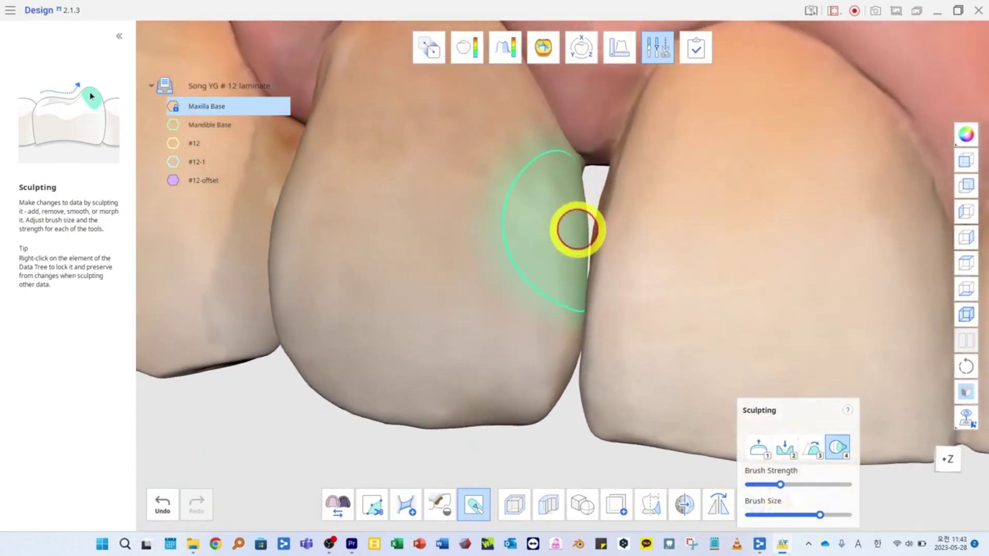
# Check the sculpted #12-offset mesh against the adjacent teeth and switch the model display from scan texture to plain mesh colours
pyautogui.moveTo(585, 301)
pyautogui.mouseDown(button='right')
pyautogui.moveTo(591, 198)
pyautogui.moveTo(583, 148)
pyautogui.moveTo(566, 292)
pyautogui.moveTo(545, 228)
pyautogui.moveTo(546, 268)
pyautogui.mouseUp(button='right')
pyautogui.scroll(-2, 582, 148)
pyautogui.moveTo(641, 285); pyautogui.dragTo(631, 288, button='right')
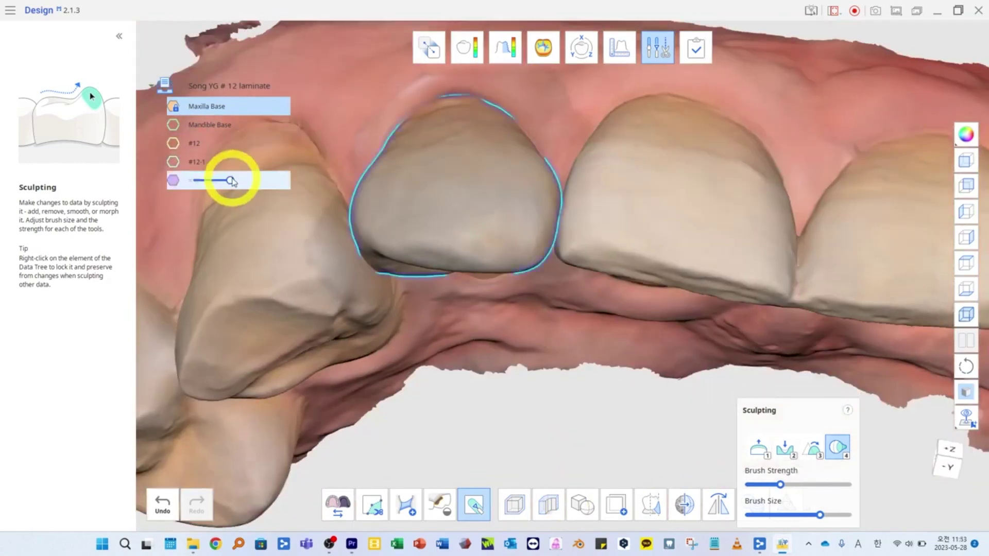
pyautogui.moveTo(523, 186); pyautogui.dragTo(546, 310, button='right')
pyautogui.scroll(-4, 546, 309)
pyautogui.click(966, 135)
pyautogui.click(941, 194)
pyautogui.moveTo(579, 179); pyautogui.dragTo(572, 211, button='right')
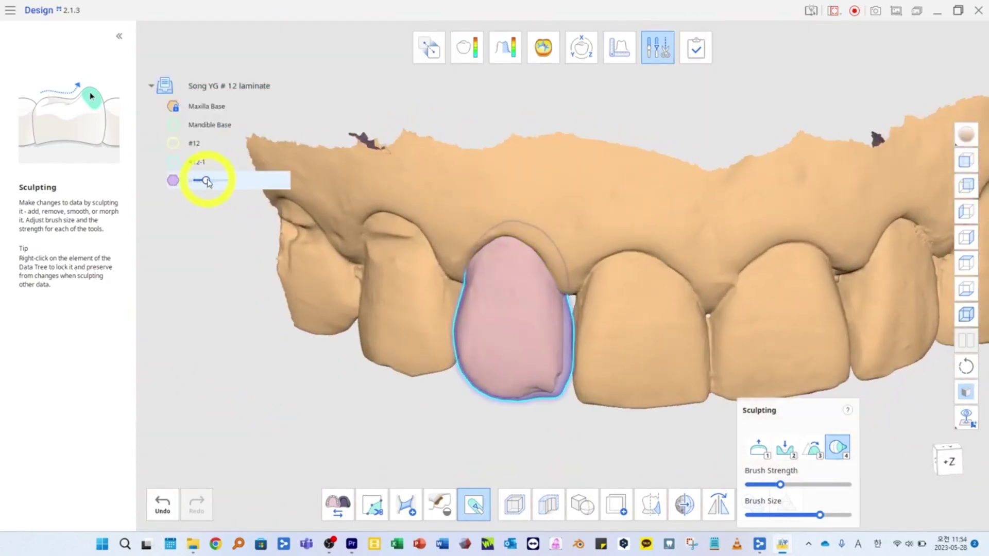
# Add a little more material along the incisal edge of #12-offset using the Add brush at a slightly larger size
pyautogui.press('1')
pyautogui.moveTo(772, 515); pyautogui.dragTo(780, 515)
pyautogui.moveTo(541, 397); pyautogui.dragTo(536, 400)
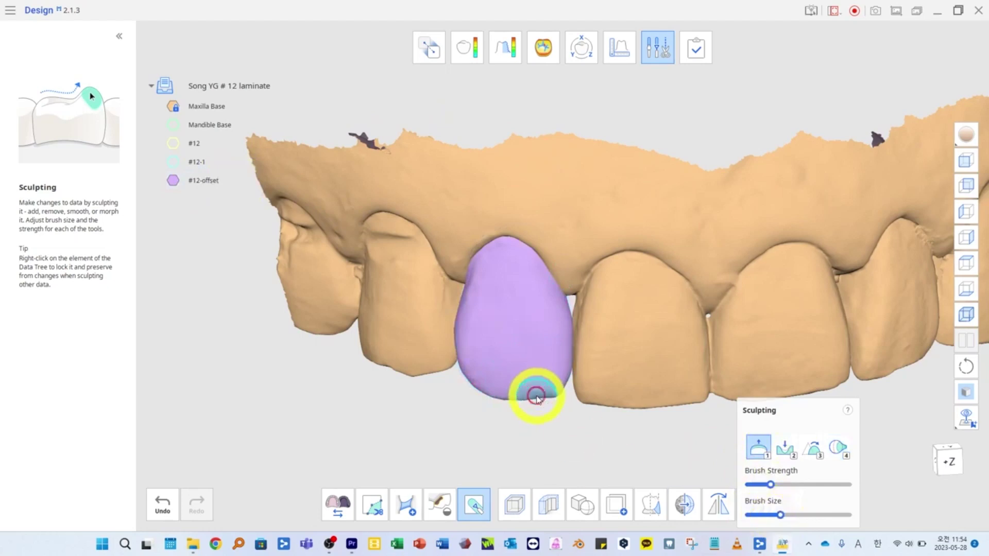
pyautogui.moveTo(543, 402)
pyautogui.mouseDown(button='right')
pyautogui.moveTo(398, 354)
pyautogui.moveTo(608, 338)
pyautogui.mouseUp(button='right')
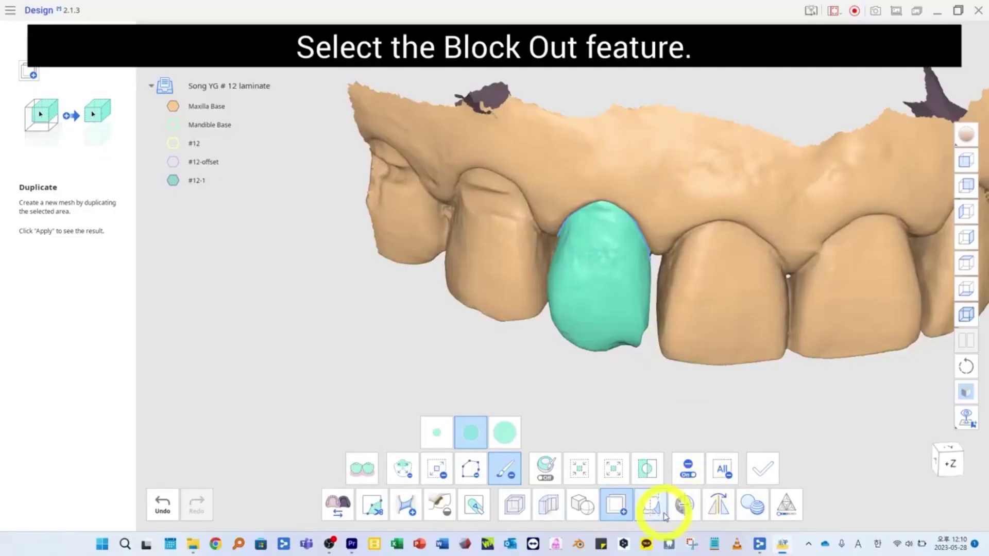
# Start Blockout Undercut with the duplicated #12-1 mesh as its data
pyautogui.click(656, 515)
pyautogui.click(597, 146)
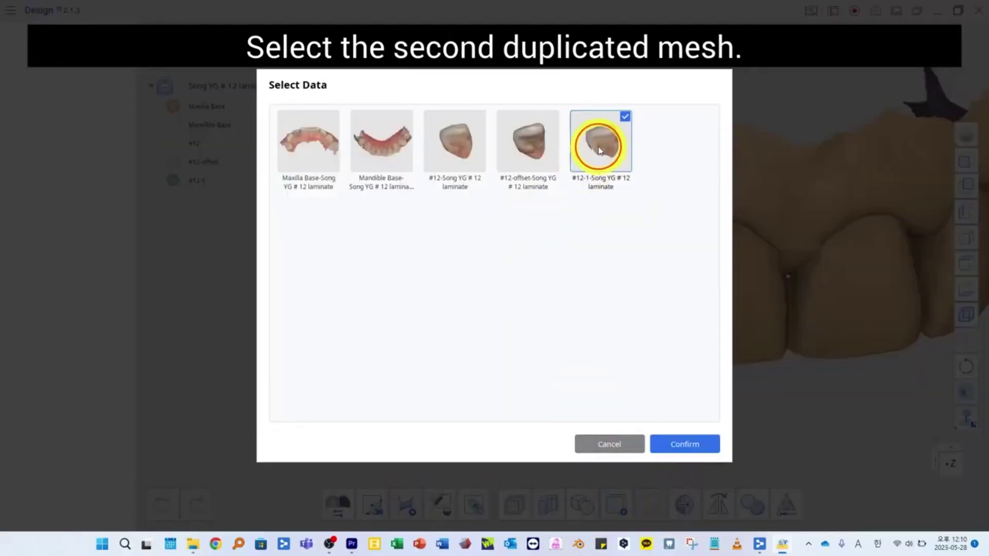
pyautogui.click(685, 444)
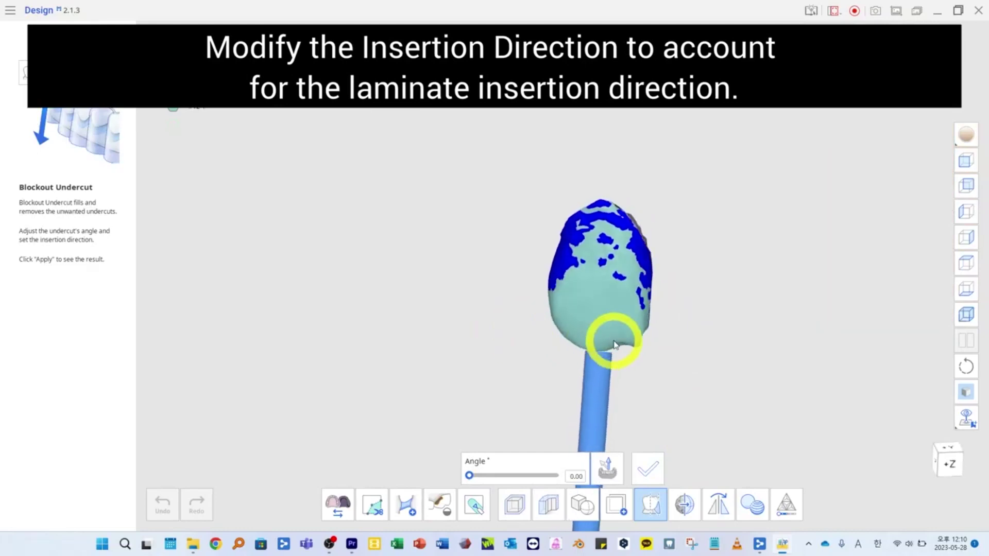
# Set the insertion direction of #12-1 from the front of the tooth and generate the blockout mesh at angle 0.00
pyautogui.moveTo(615, 345); pyautogui.dragTo(635, 348)
pyautogui.moveTo(619, 401); pyautogui.dragTo(579, 426)
pyautogui.click(607, 469)
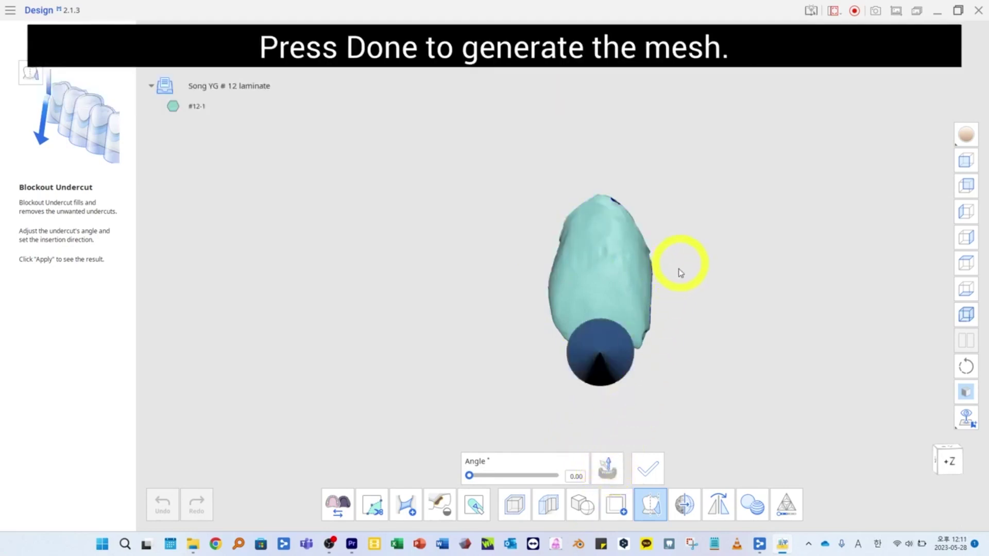
pyautogui.click(660, 473)
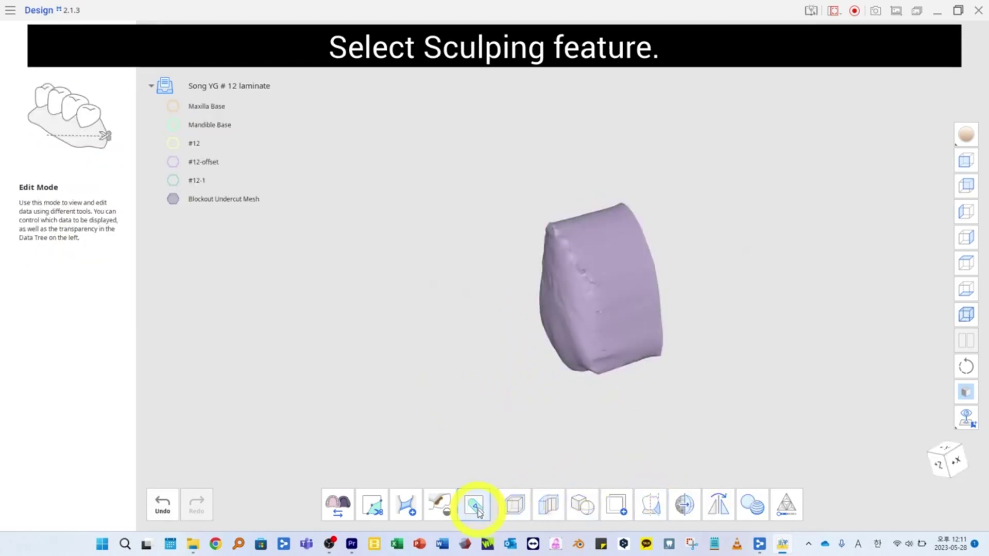
# Smooth the sharp edges around the Blockout Undercut Mesh with the Smooth sculpting brush
pyautogui.click(475, 510)
pyautogui.click(812, 446)
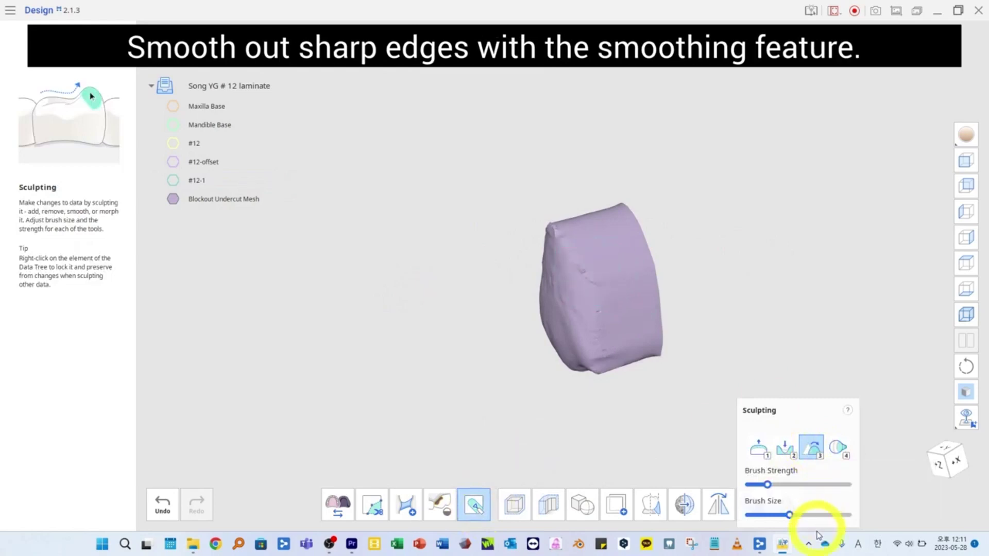
pyautogui.scroll(5, 591, 281)
pyautogui.moveTo(520, 184)
pyautogui.mouseDown(button='right')
pyautogui.moveTo(628, 238)
pyautogui.moveTo(689, 291)
pyautogui.mouseUp(button='right')
pyautogui.moveTo(546, 214); pyautogui.dragTo(530, 202, button='right')
pyautogui.moveTo(562, 152); pyautogui.dragTo(582, 210, button='right')
pyautogui.moveTo(583, 210)
pyautogui.mouseDown()
pyautogui.moveTo(607, 301)
pyautogui.moveTo(600, 382)
pyautogui.mouseUp()
pyautogui.moveTo(601, 381); pyautogui.dragTo(605, 309, button='right')
pyautogui.moveTo(604, 309); pyautogui.dragTo(552, 435)
pyautogui.moveTo(552, 463); pyautogui.dragTo(965, 371, button='right')
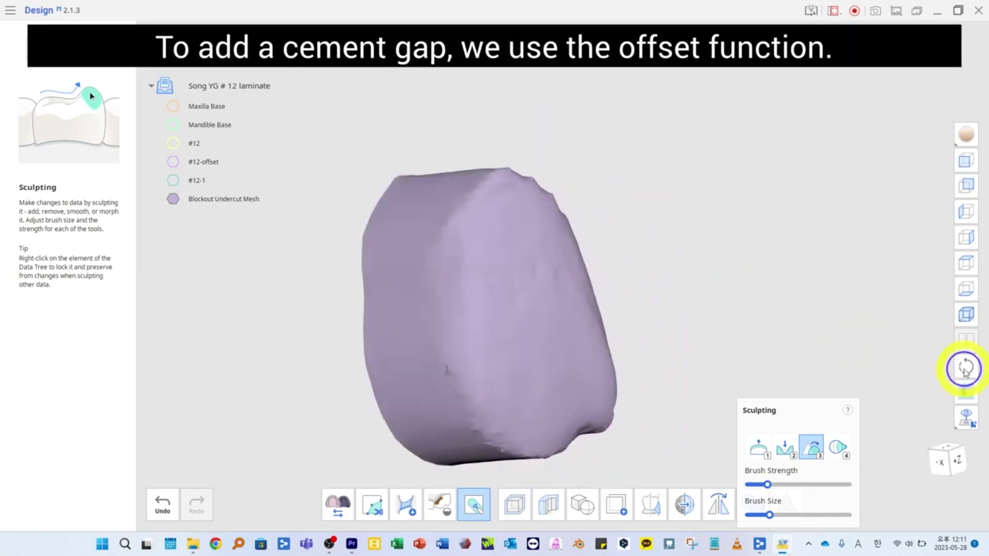
pyautogui.moveTo(520, 227)
pyautogui.mouseDown(button='right')
pyautogui.moveTo(554, 271)
pyautogui.moveTo(254, 327)
pyautogui.mouseUp(button='right')
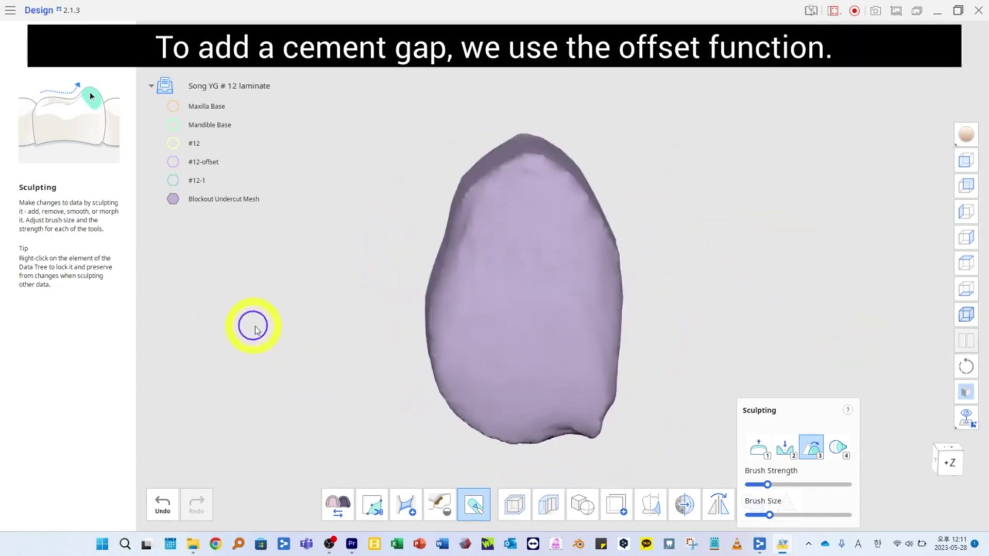
# Create a 0.03 mm offset mesh from the Blockout Undercut Mesh as the cement gap
pyautogui.click(507, 510)
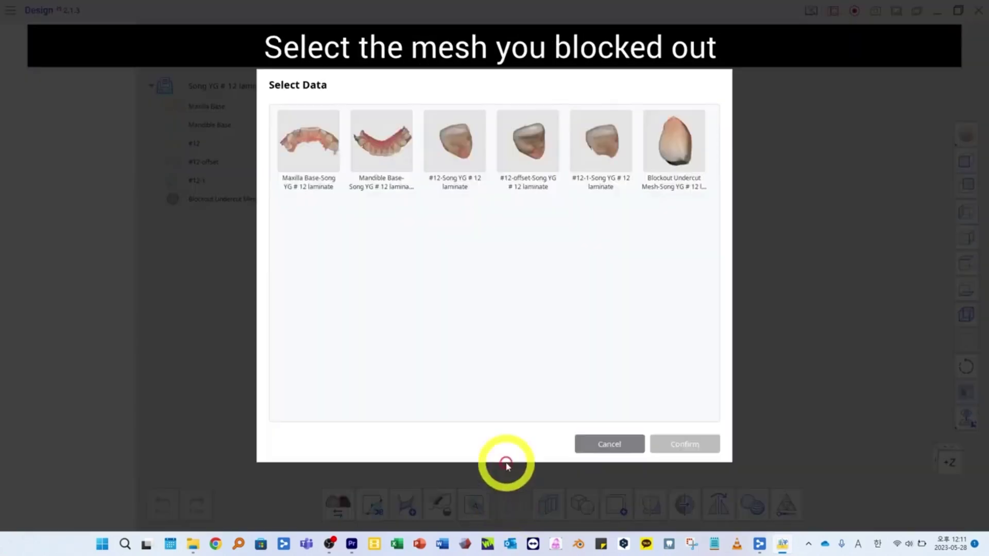
pyautogui.click(672, 146)
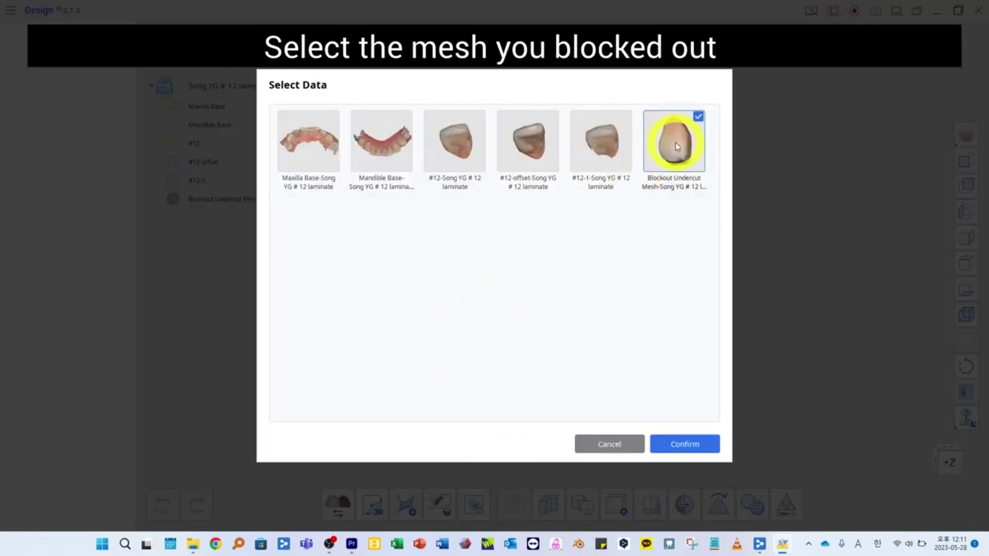
pyautogui.click(685, 443)
pyautogui.doubleClick(610, 476)
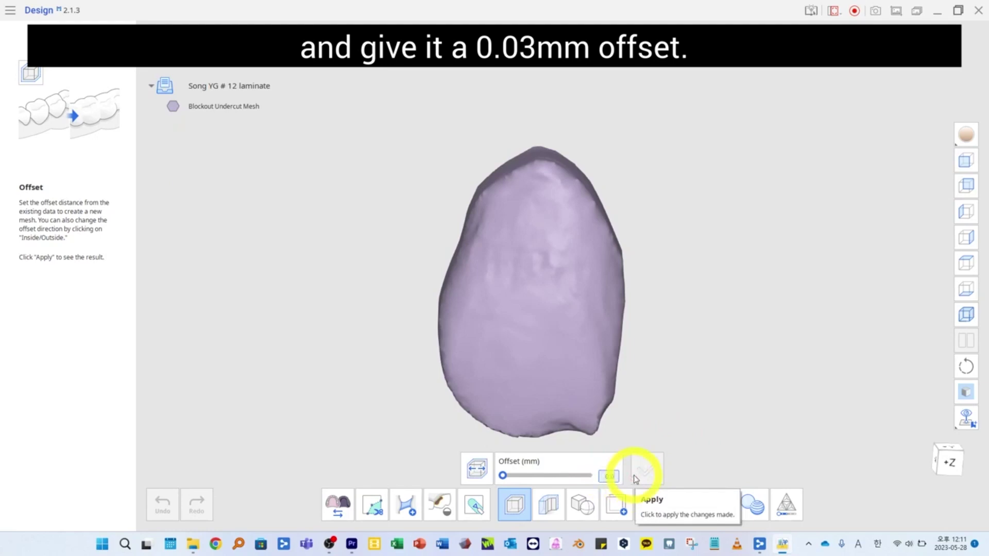
pyautogui.click(634, 479)
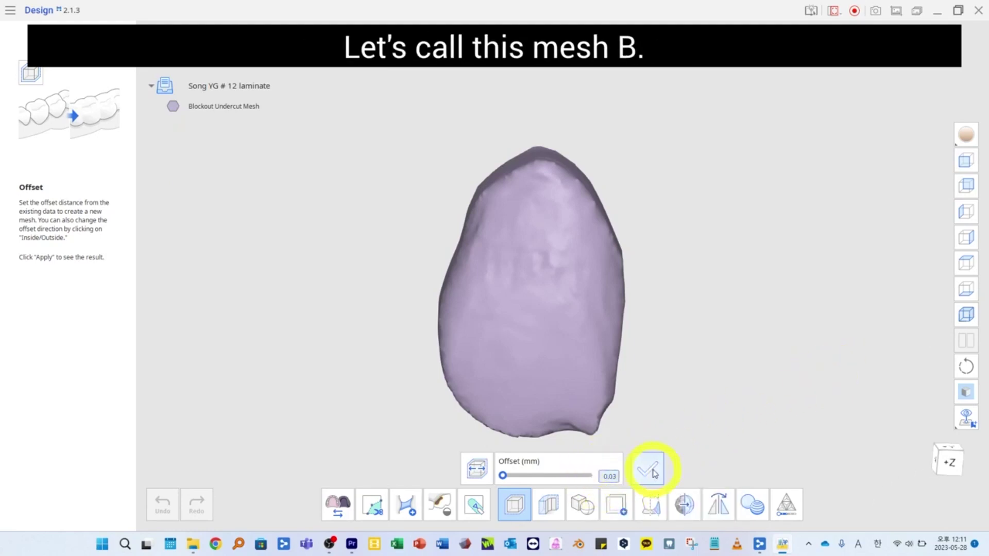
pyautogui.click(653, 471)
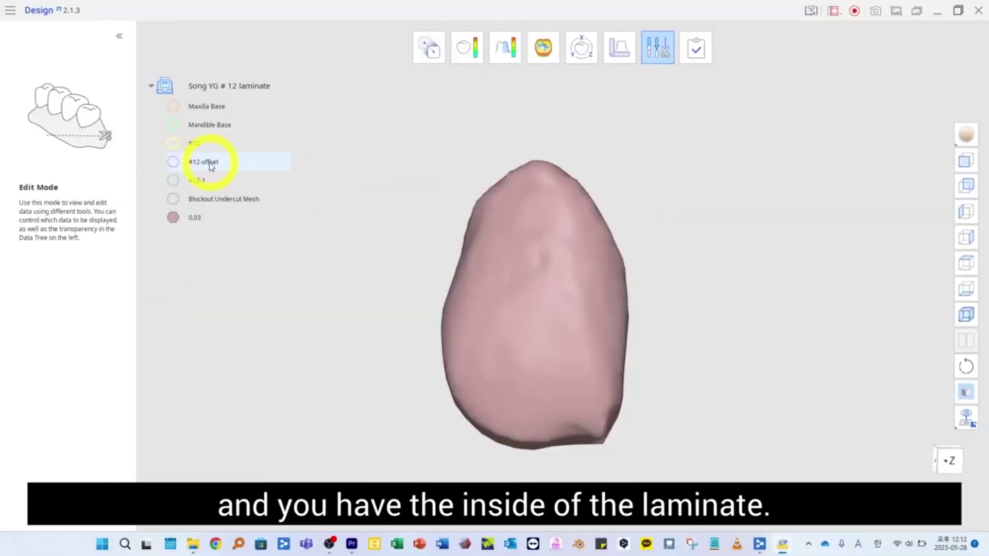
# Show the #12-offset and Maxilla Base meshes together with the 0.03 offset mesh
pyautogui.click(174, 162)
pyautogui.click(175, 106)
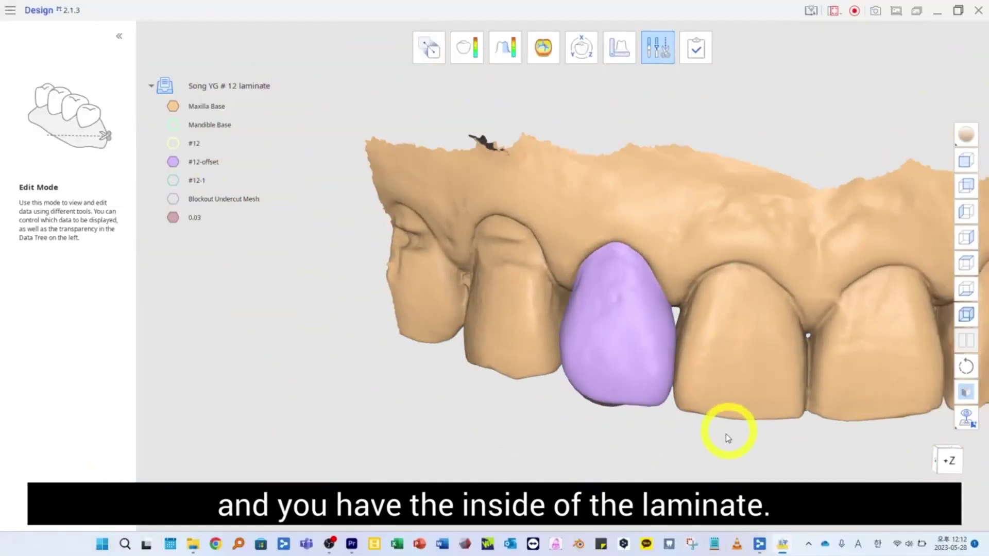
pyautogui.moveTo(727, 438); pyautogui.dragTo(763, 379, button='right')
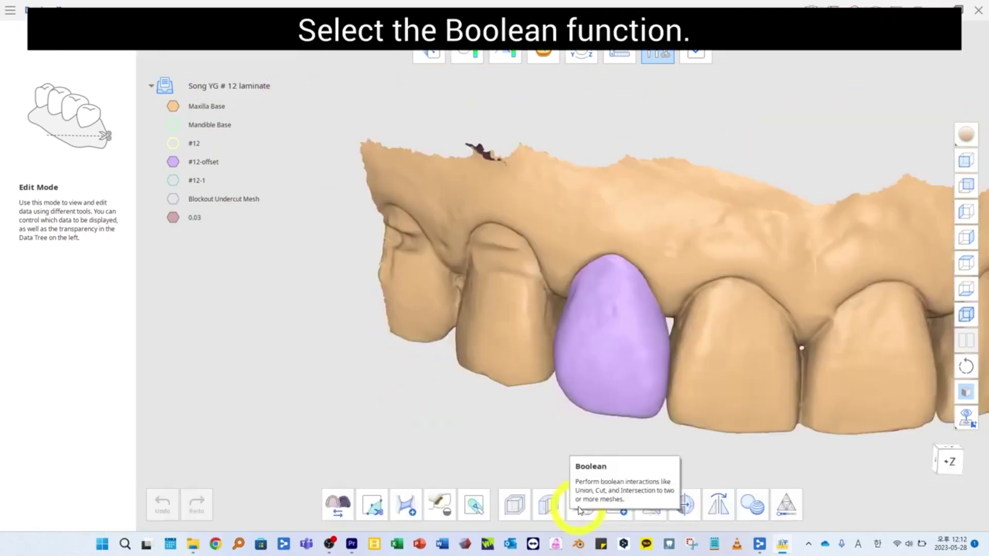
# Run a Boolean Cut with #12-offset as A and both Maxilla Base and the 0.03 mesh as B
pyautogui.click(582, 505)
pyautogui.click(580, 469)
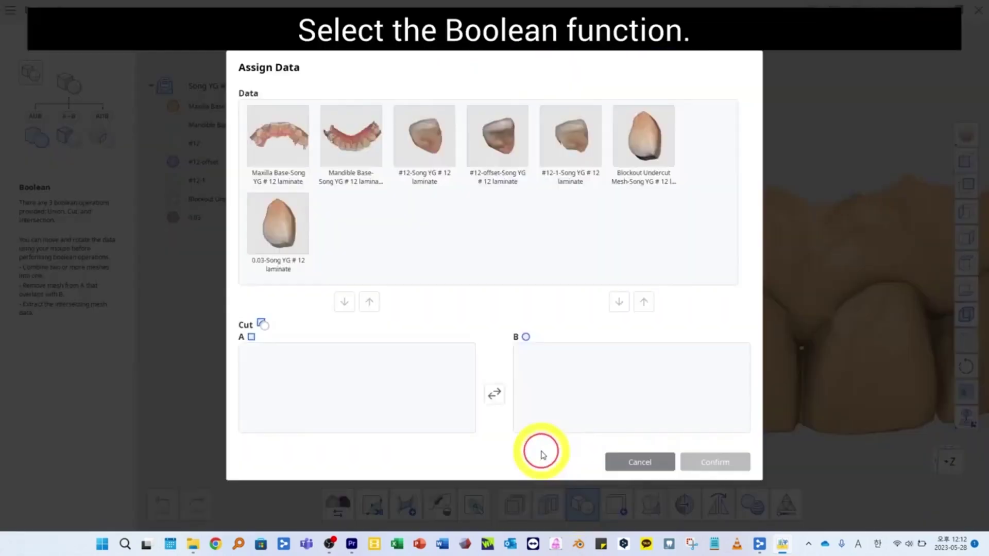
pyautogui.click(497, 137)
pyautogui.click(344, 302)
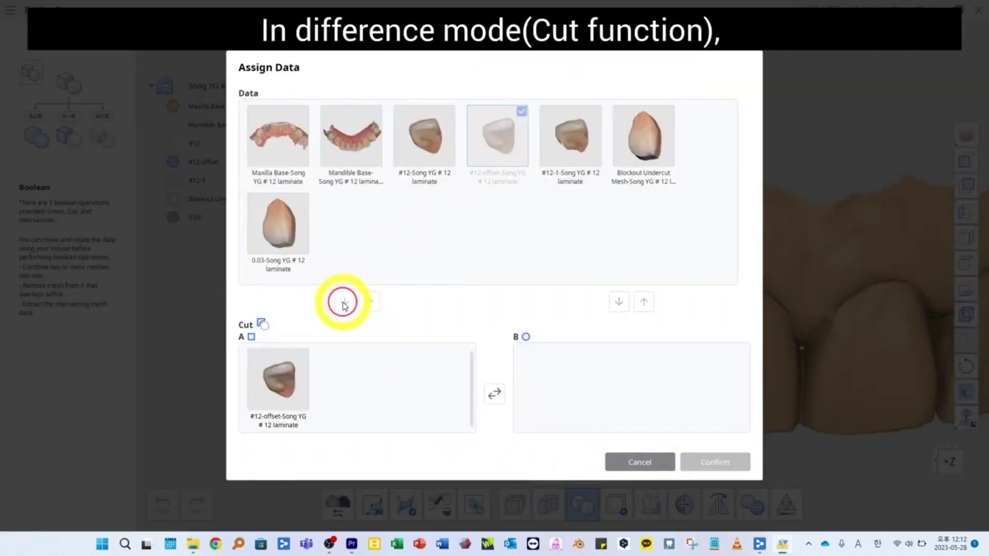
pyautogui.click(278, 149)
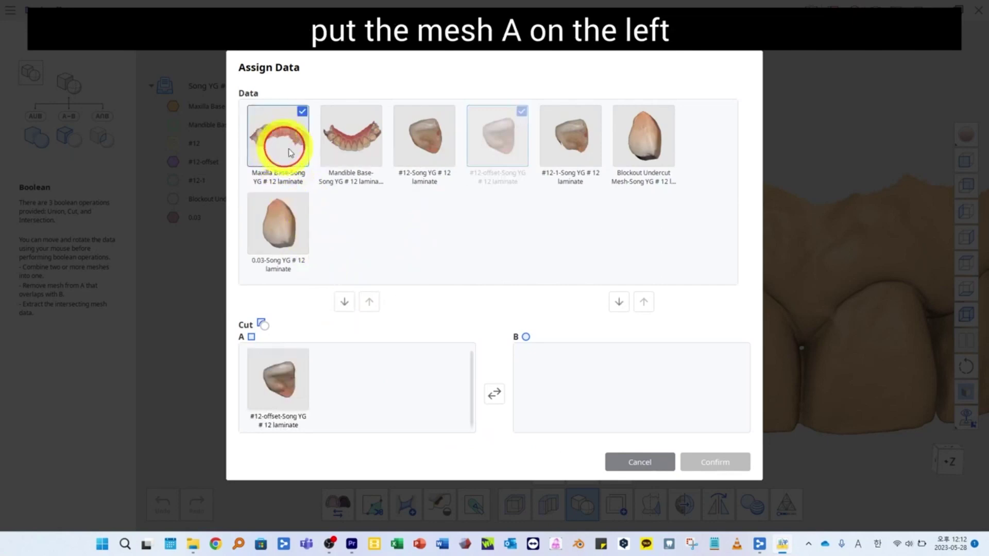
pyautogui.click(619, 302)
pyautogui.click(284, 227)
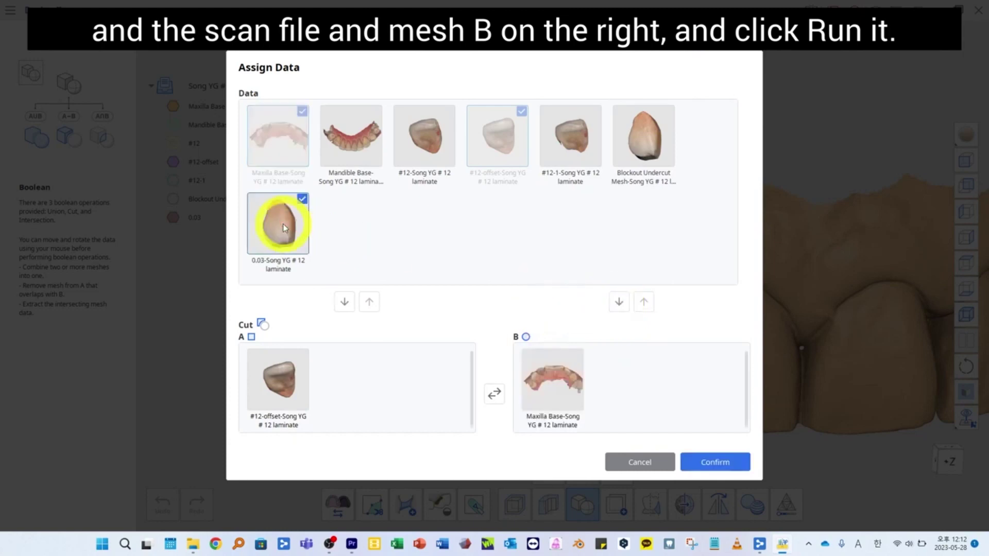
pyautogui.click(619, 302)
pyautogui.click(713, 462)
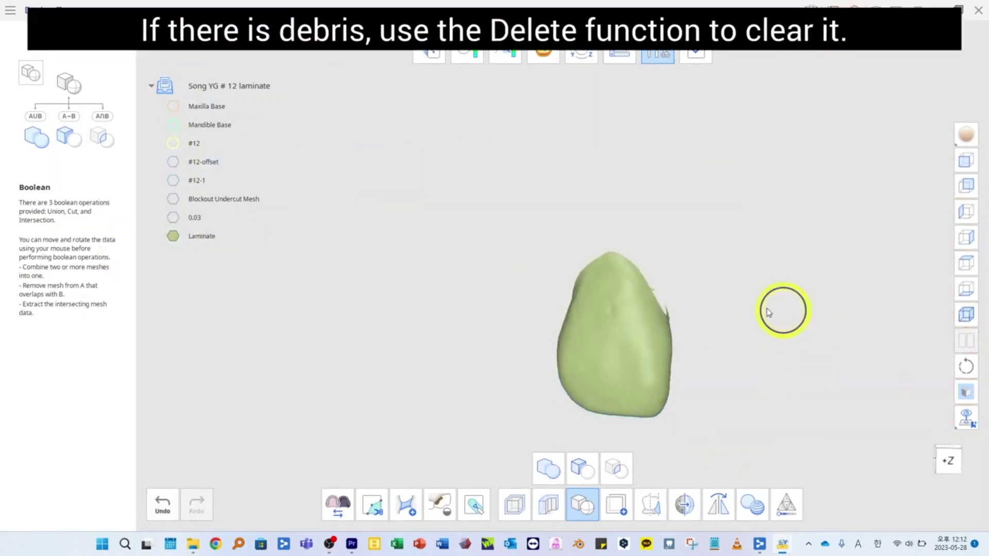
# Select the loose debris fragment beside the Laminate mesh with the Trimming Tool and delete it
pyautogui.moveTo(768, 311); pyautogui.dragTo(765, 246, button='right')
pyautogui.moveTo(715, 309); pyautogui.dragTo(674, 209, button='right')
pyautogui.click(526, 253)
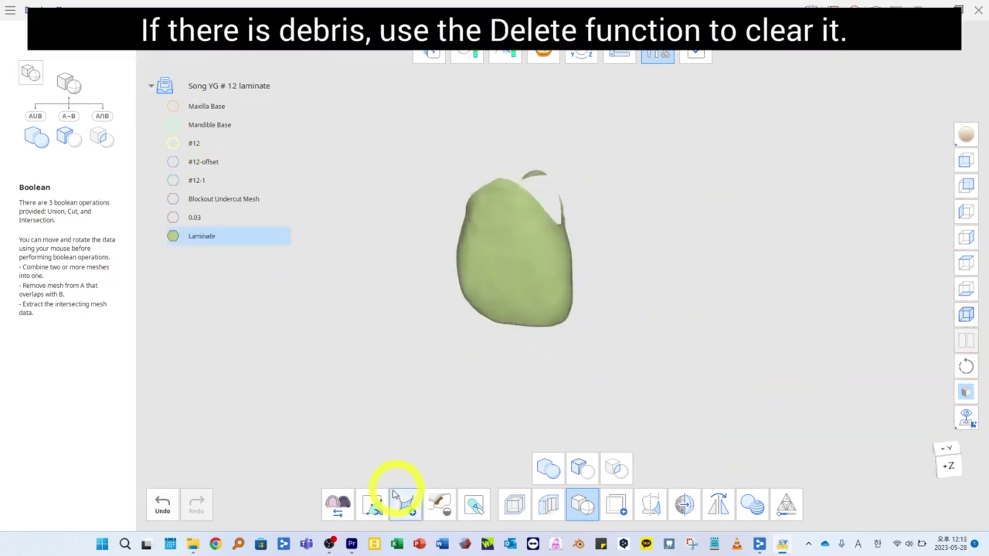
pyautogui.click(372, 504)
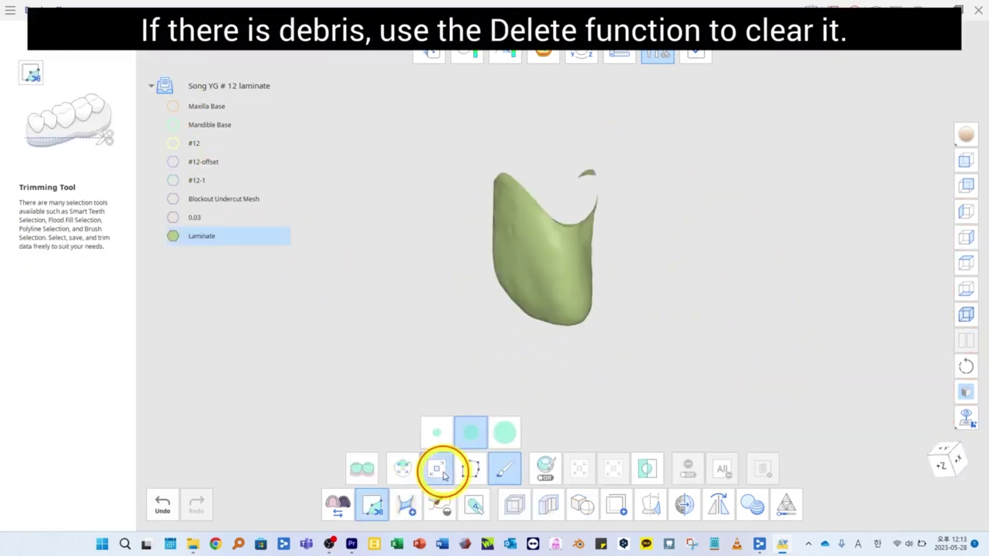
pyautogui.click(437, 469)
pyautogui.click(591, 175)
pyautogui.click(762, 468)
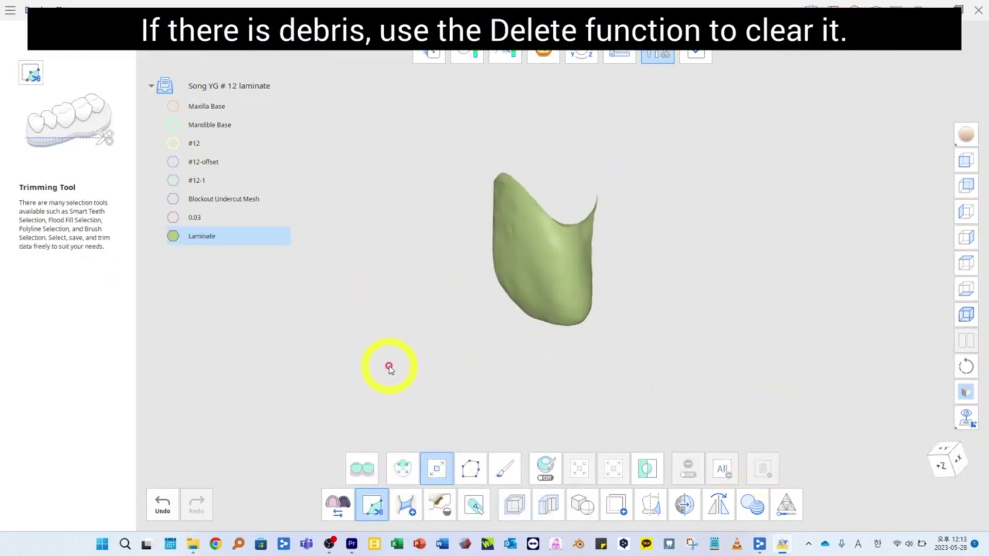
# Create two crossing section lines through the Laminate and Maxilla Base at tooth #12, one labiolingual and one mesiodistal
pyautogui.moveTo(388, 366); pyautogui.dragTo(479, 315, button='right')
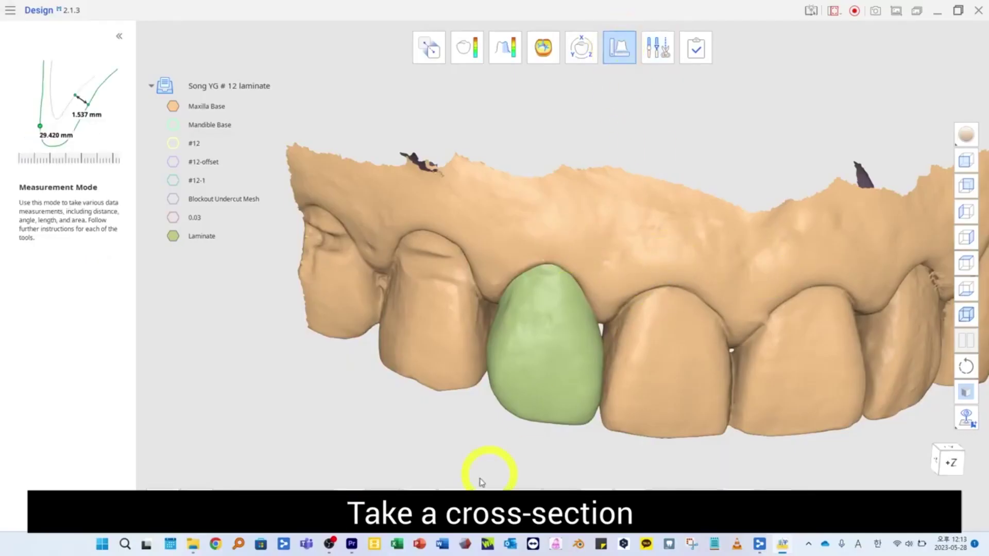
pyautogui.click(349, 504)
pyautogui.moveTo(556, 221); pyautogui.dragTo(539, 462)
pyautogui.moveTo(706, 435); pyautogui.dragTo(621, 239, button='right')
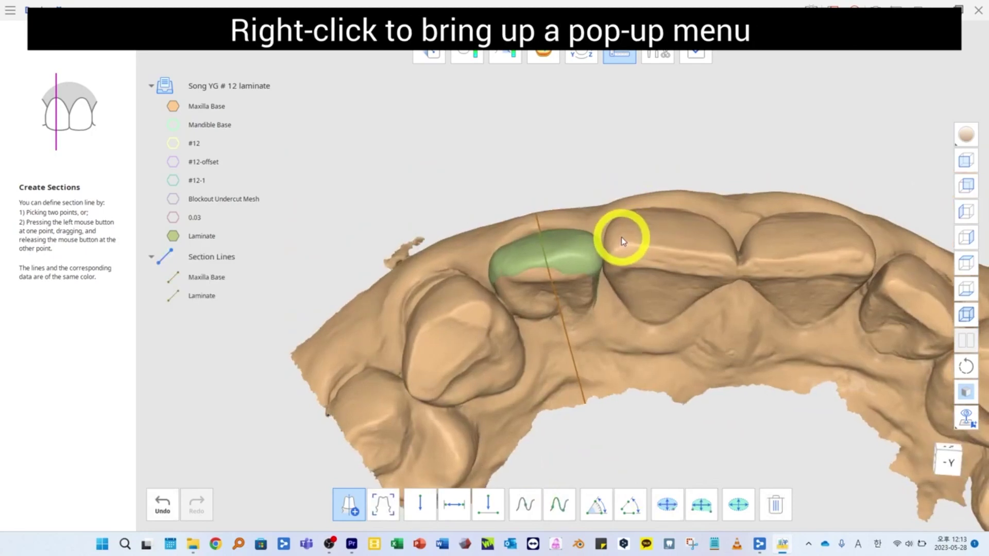
pyautogui.moveTo(460, 280); pyautogui.dragTo(650, 246)
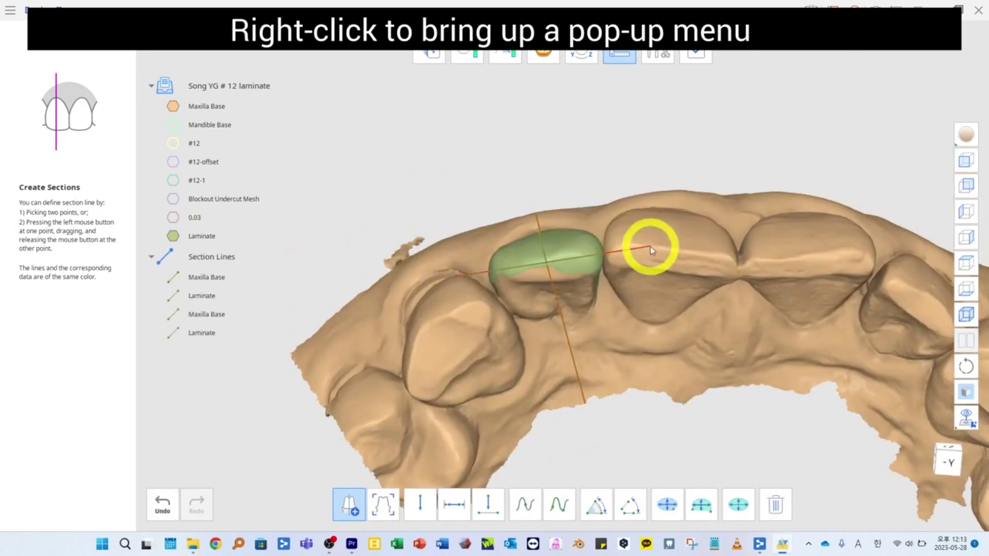
# Show only the Section Lines group so the laminate and tooth cross-section profiles can be examined up close
pyautogui.rightClick(203, 258)
pyautogui.click(229, 268)
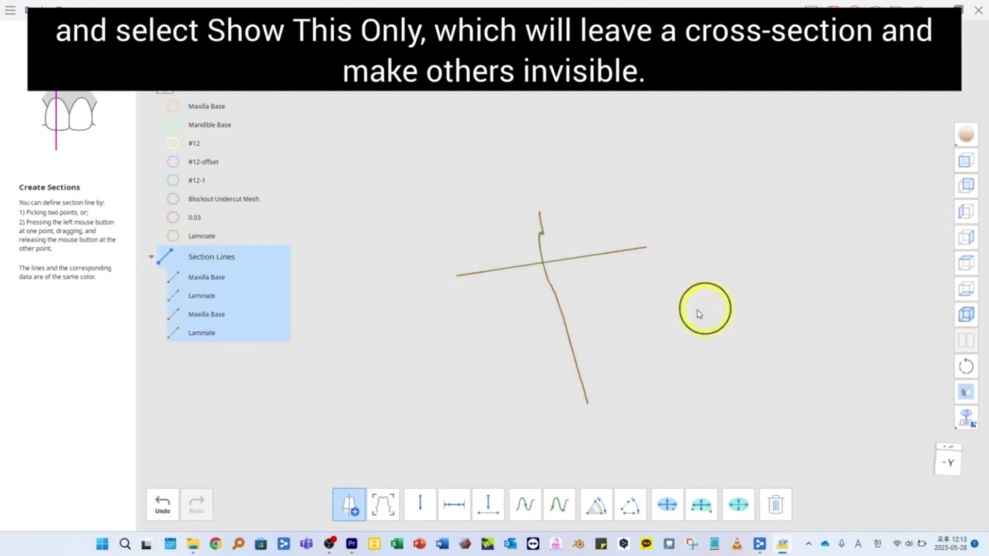
pyautogui.scroll(5, 599, 196)
pyautogui.scroll(2, 261, 421)
pyautogui.scroll(2, 577, 288)
pyautogui.moveTo(613, 287); pyautogui.dragTo(650, 283, button='right')
pyautogui.scroll(3, 880, 271)
pyautogui.moveTo(881, 270); pyautogui.dragTo(530, 267, button='right')
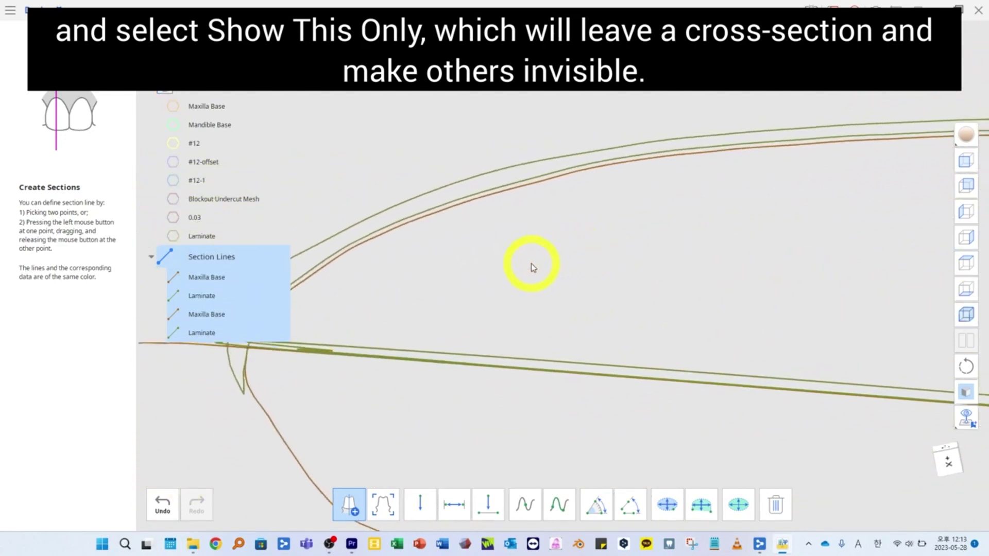
# Measure by two points the cement gap between the tooth and laminate section lines, and the laminate's thickness
pyautogui.click(452, 504)
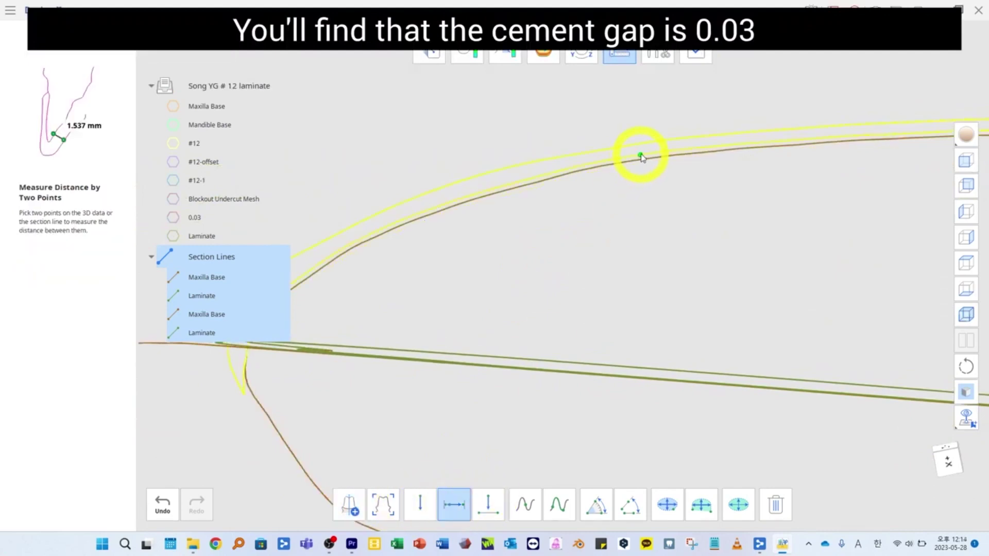
pyautogui.click(713, 148)
pyautogui.moveTo(713, 148); pyautogui.dragTo(684, 214, button='right')
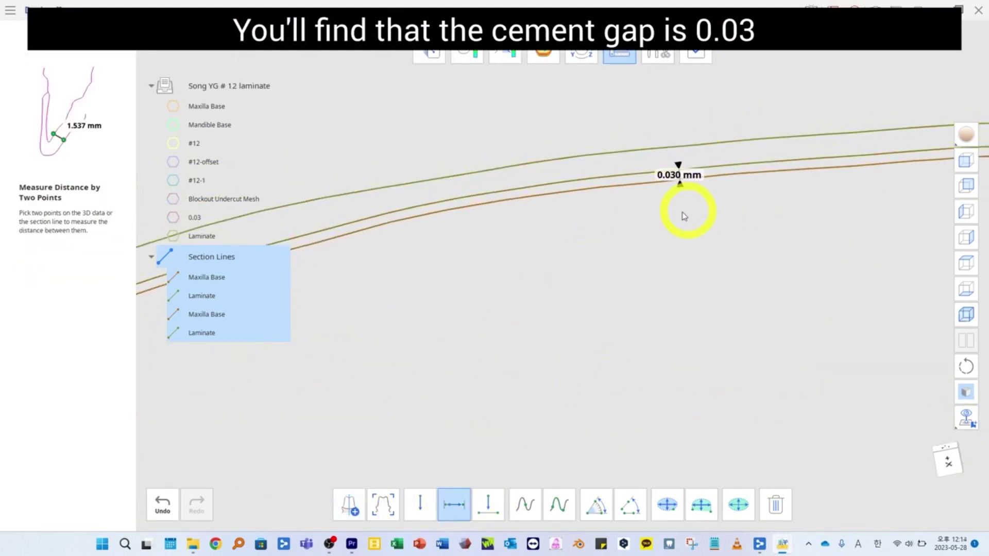
pyautogui.click(619, 153)
pyautogui.click(648, 172)
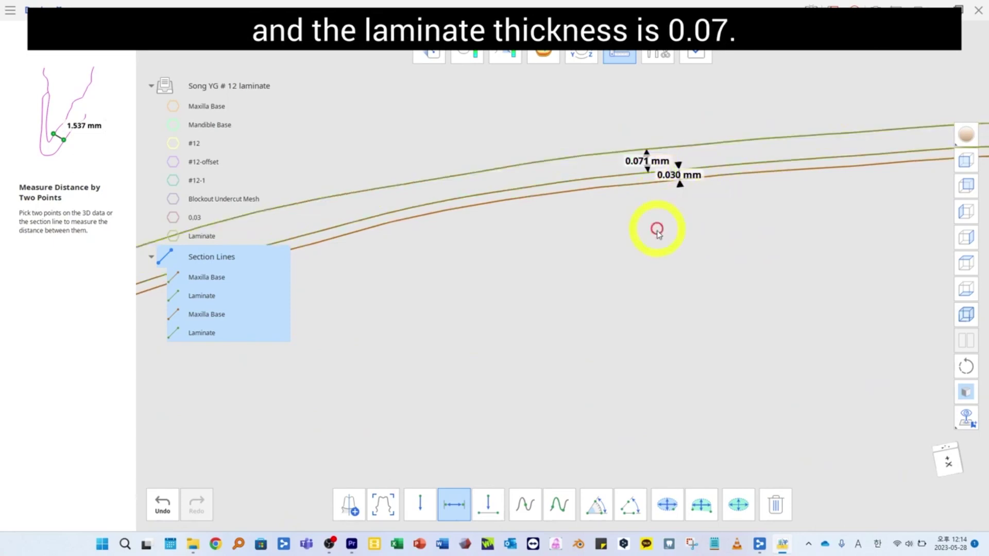
pyautogui.moveTo(747, 111); pyautogui.dragTo(690, 271, button='right')
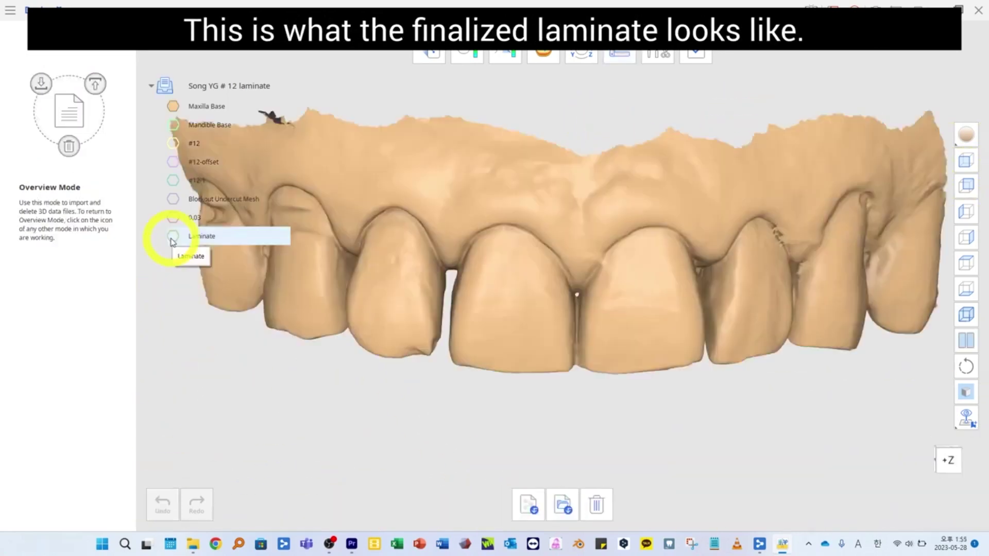
# Show the Laminate mesh over the Maxilla Base and lower its opacity until the prepared tooth shows through
pyautogui.click(173, 236)
pyautogui.scroll(5, 247, 304)
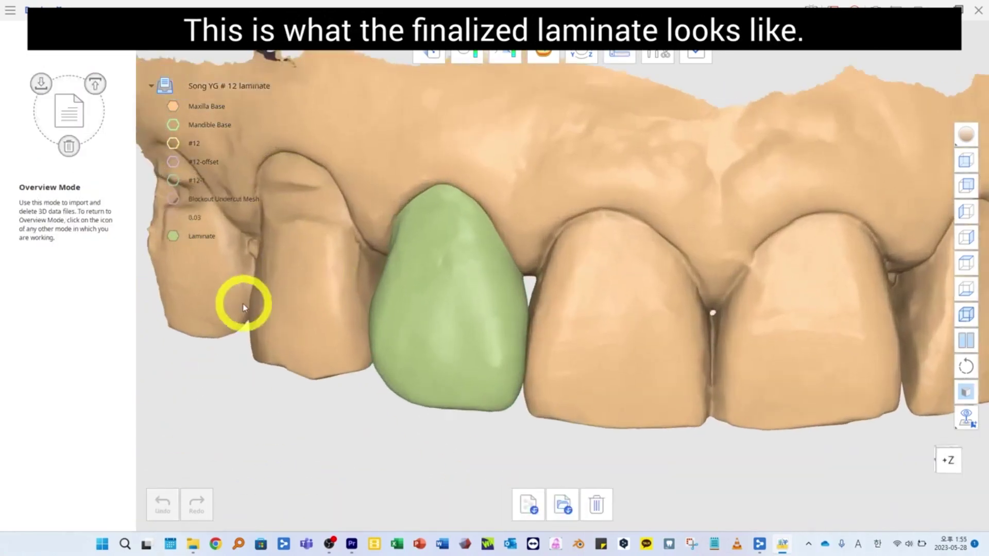
pyautogui.moveTo(230, 238)
pyautogui.moveTo(231, 238); pyautogui.dragTo(181, 240)
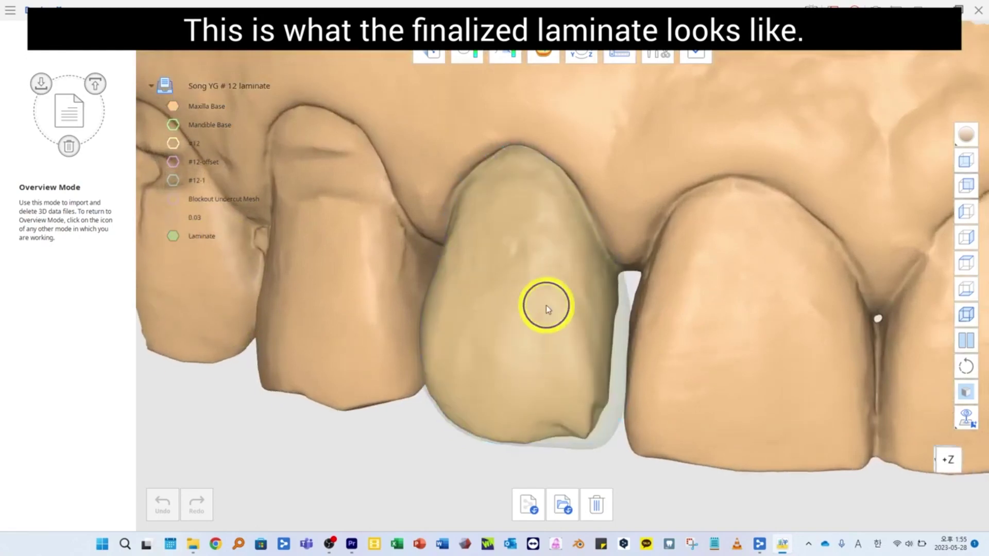